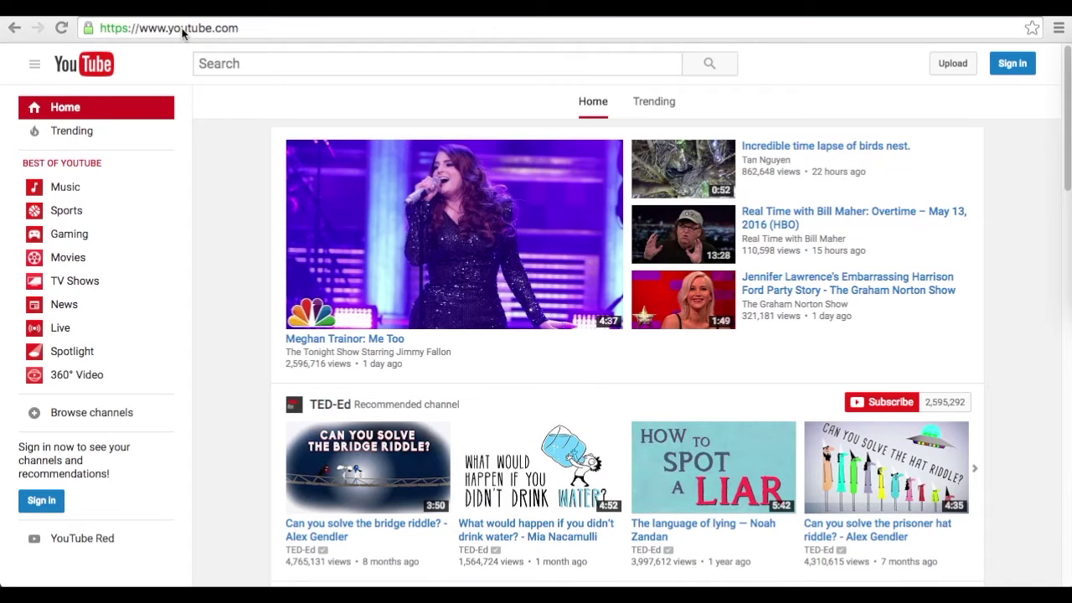
Search YouTube for "sharepoint 2013 in 10 min" and open the video "Setup Sharepoint 2013 in 10 min", pausing its playback.
left_click(243, 28)
left_click(243, 27)
key("Return")
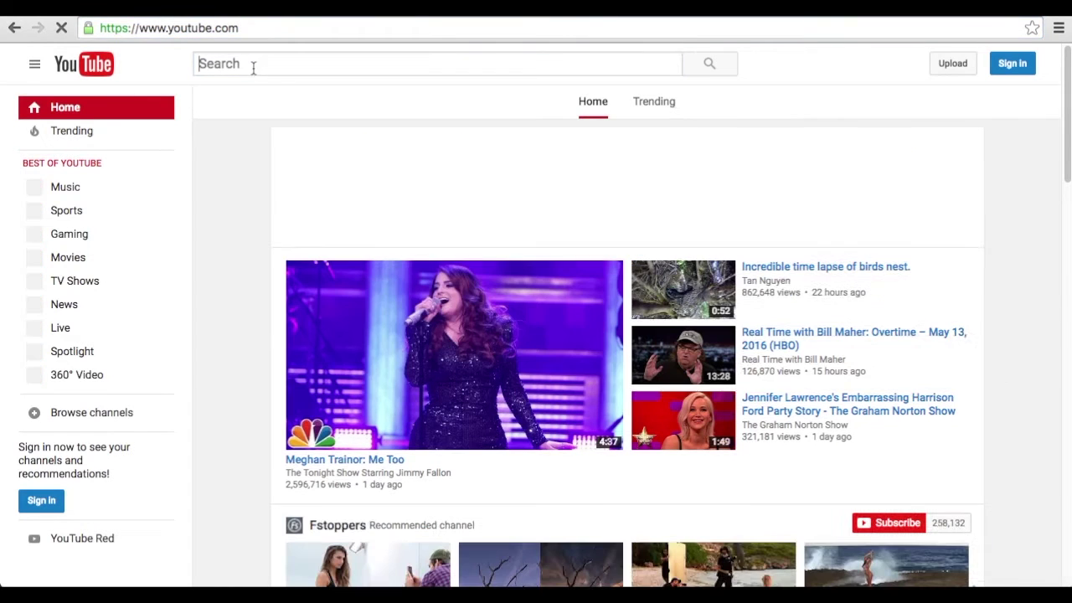
type("share")
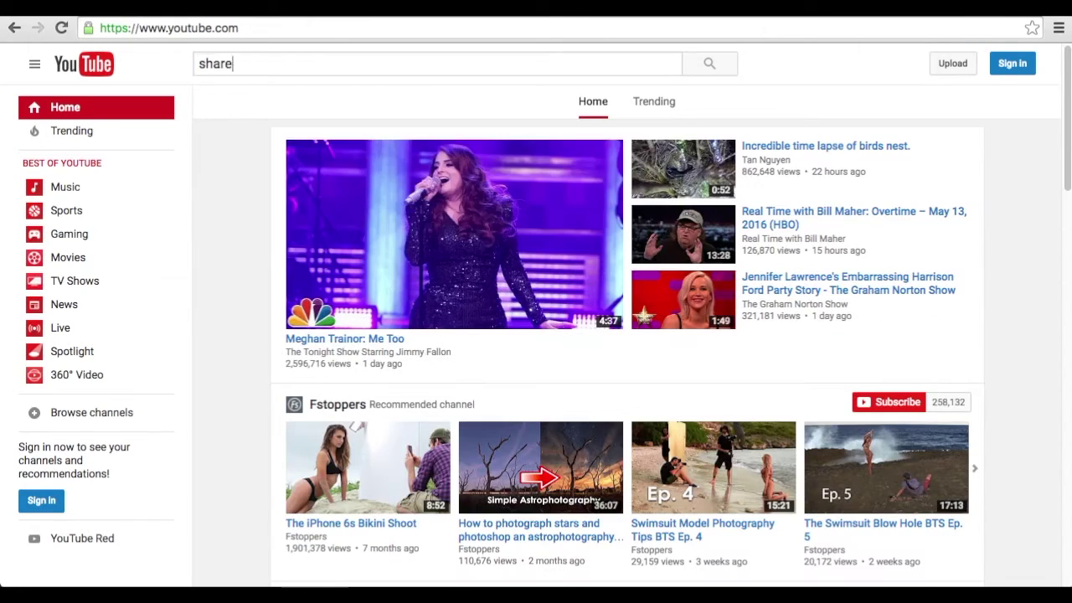
type("point 2013 in 10 min")
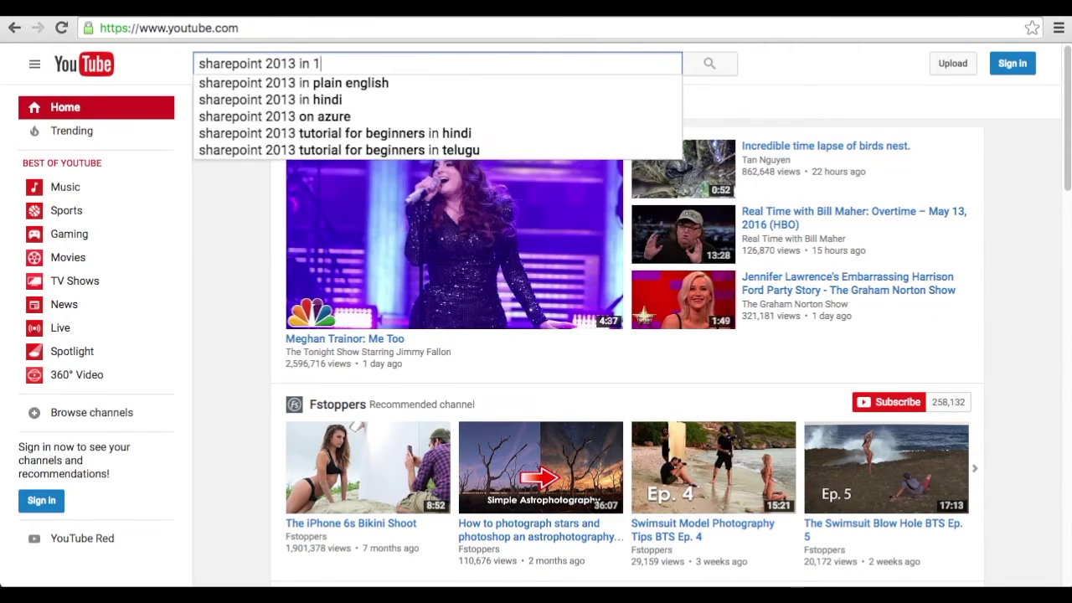
key("Return")
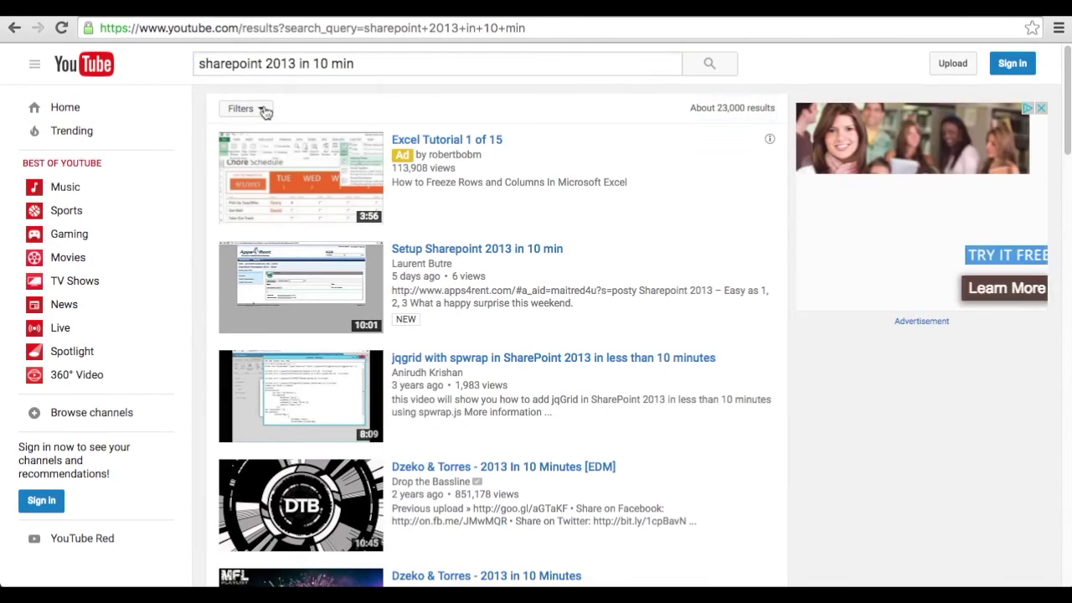
left_click(418, 248)
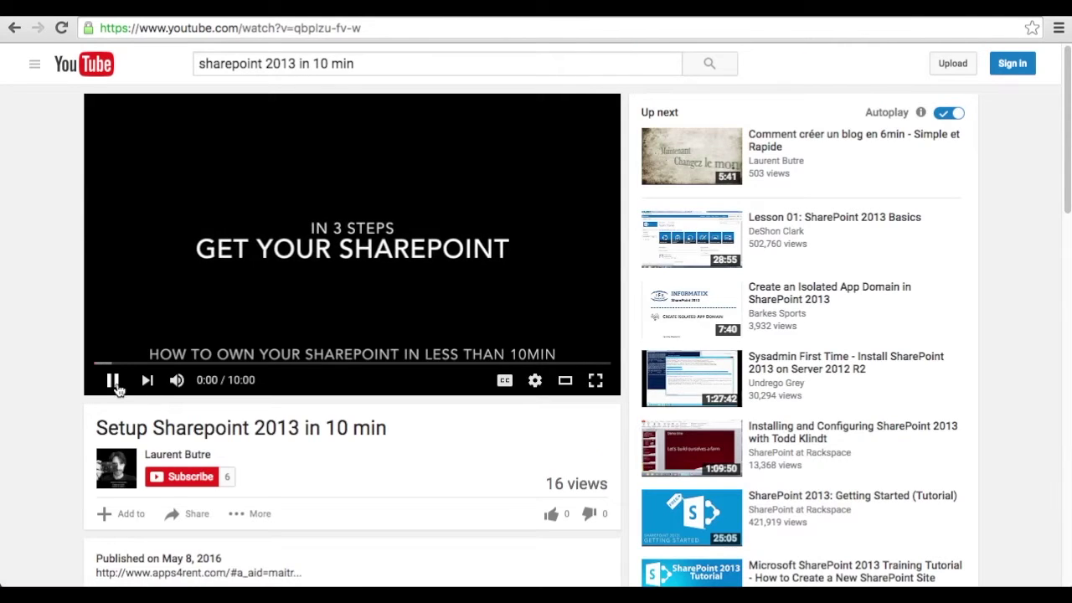
left_click(114, 383)
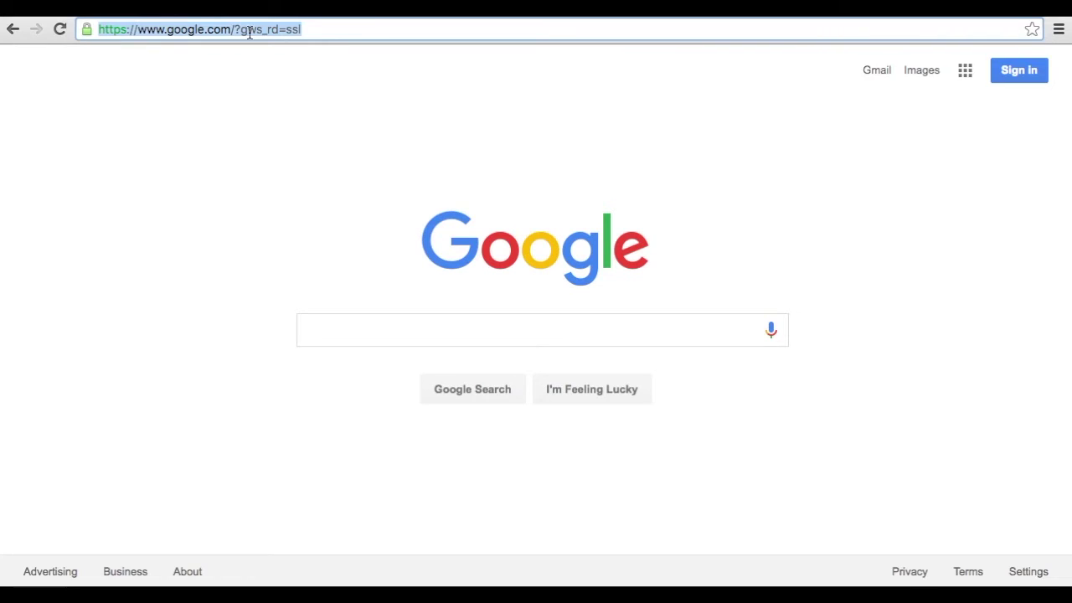
type("www.share")
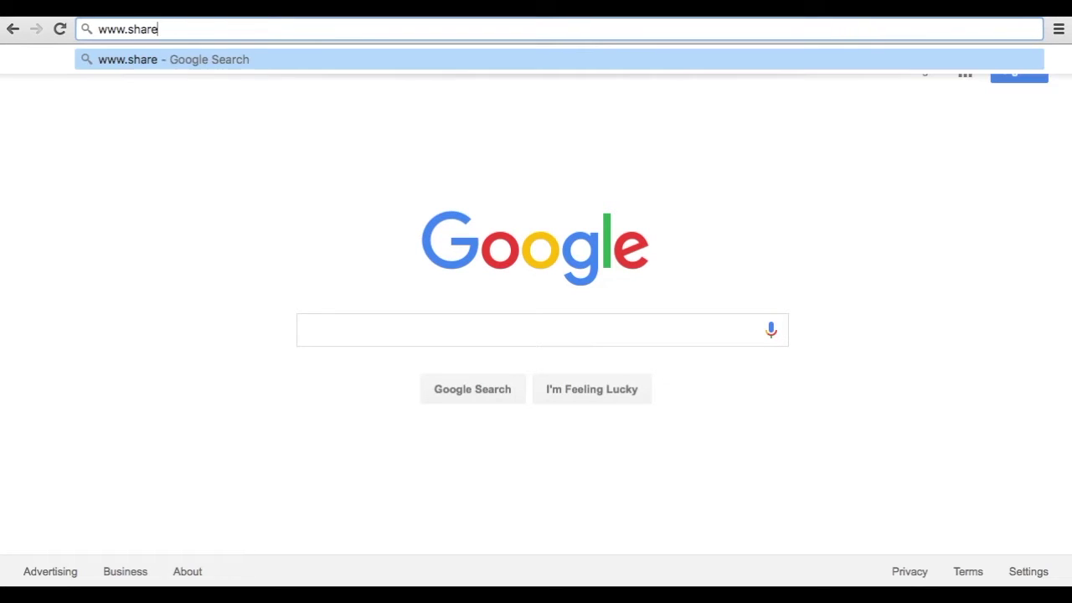
type("point.butre.")
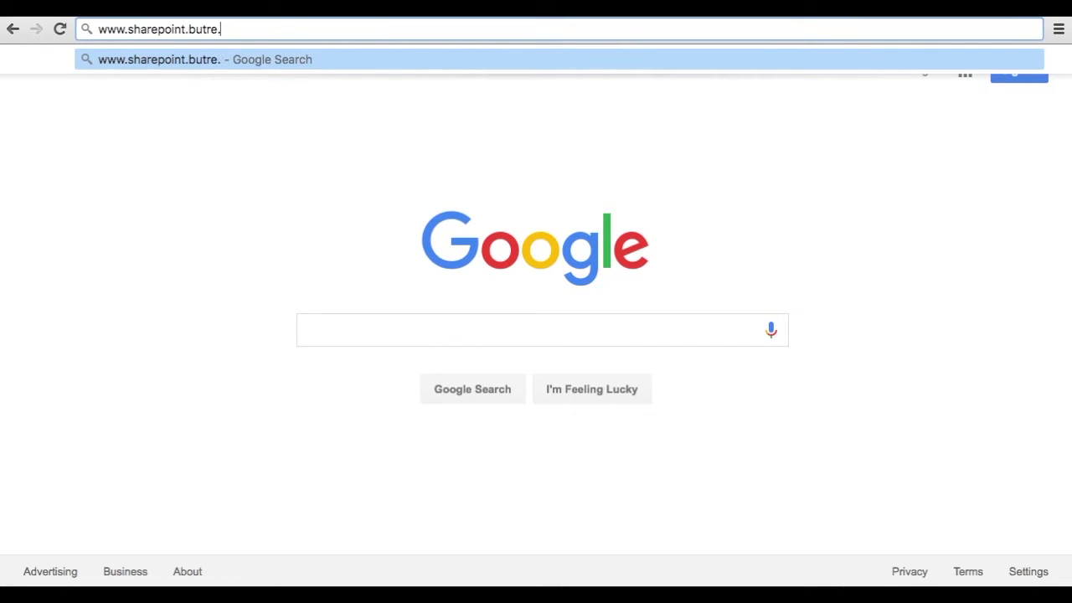
type("fr")
key("Return")
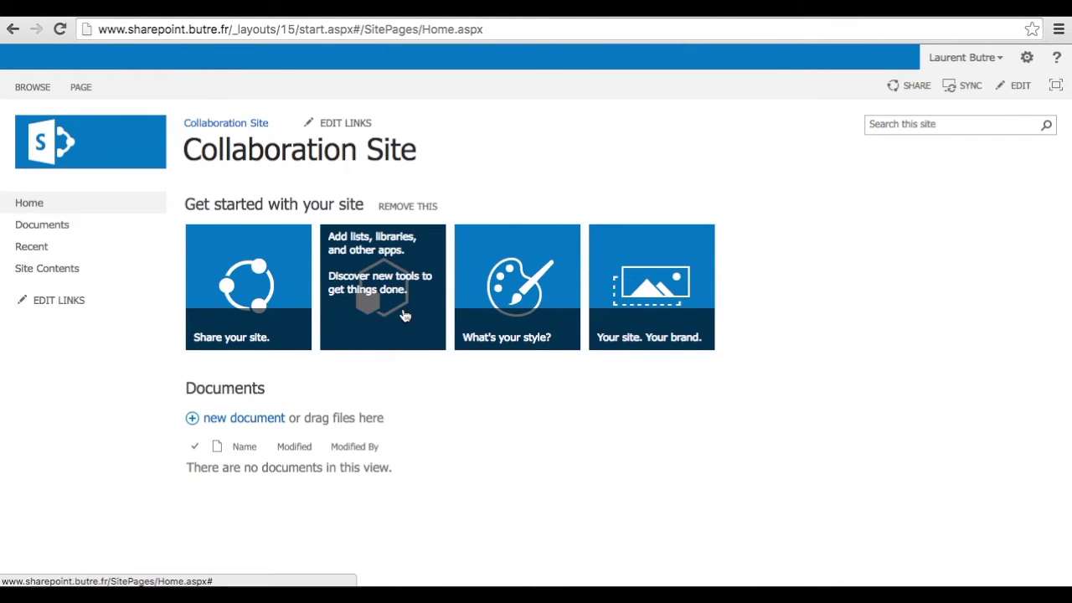
Find the Document Library app by searching the addable apps for "document" and add it to the site as Team_Documents.
mouse_move(371, 293)
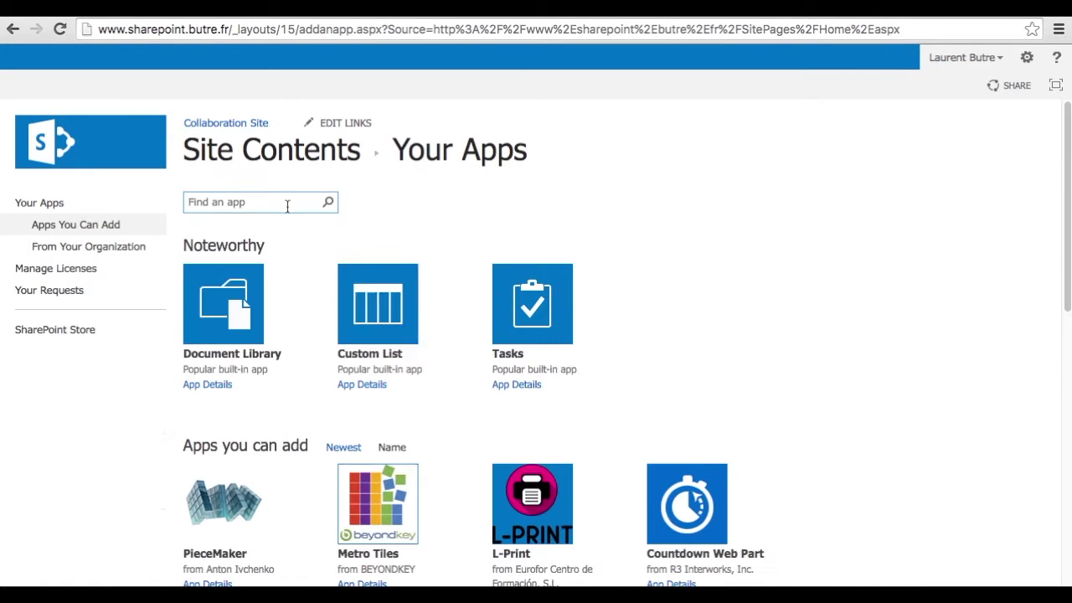
left_click(287, 204)
key("Return")
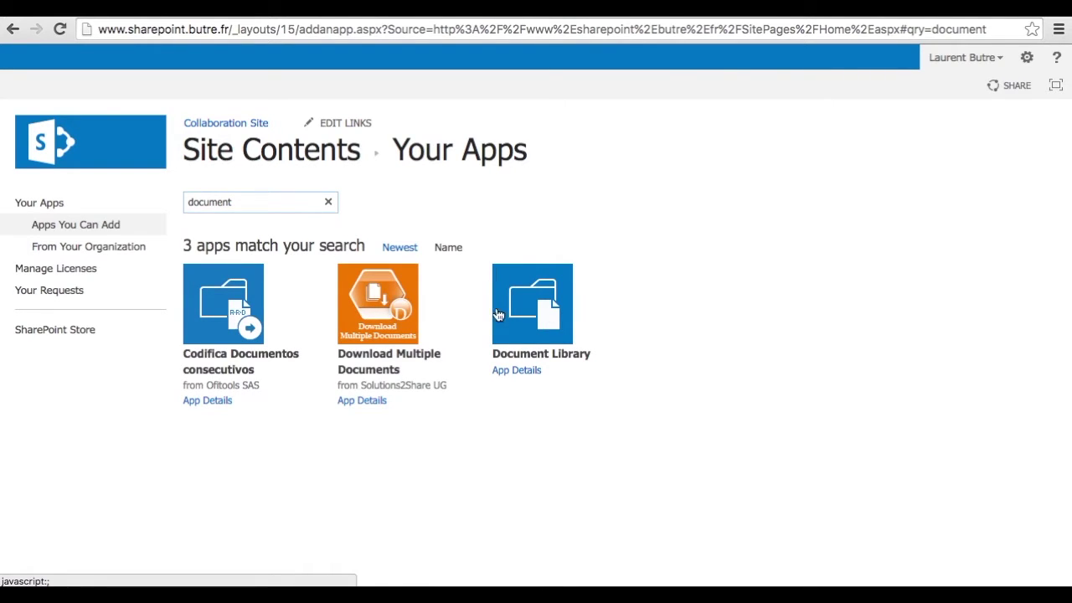
left_click(537, 291)
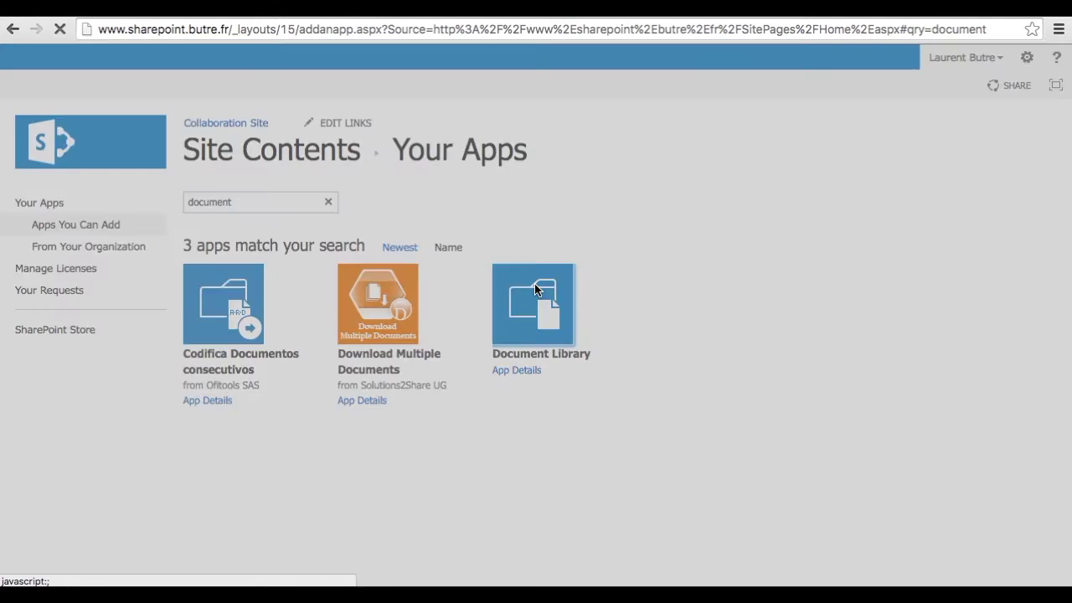
type("Team Doc")
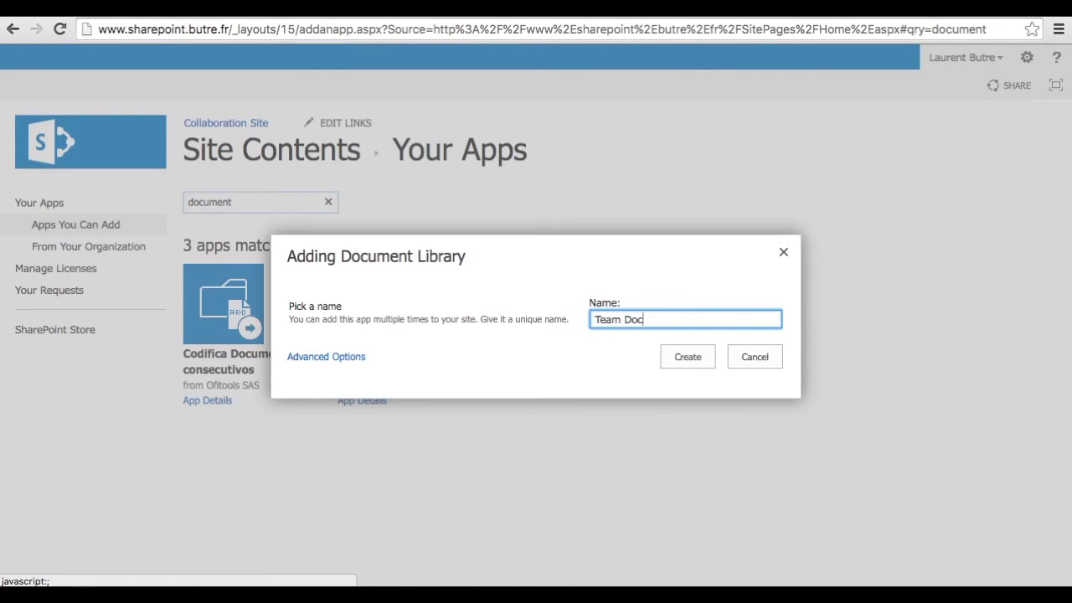
type("umen")
key("BackSpace")
type("_")
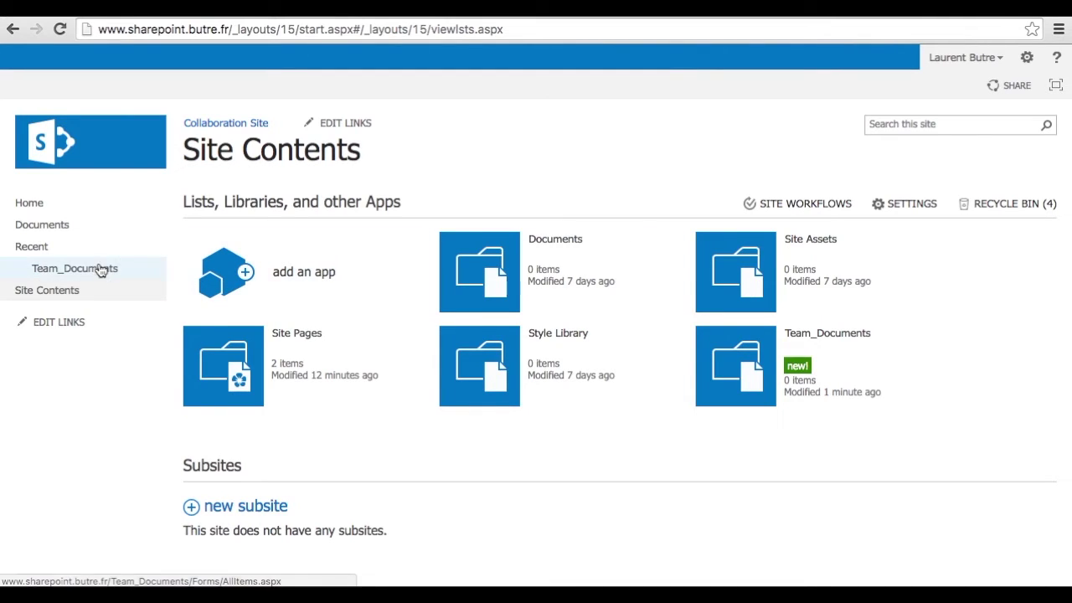
Set the Team_Documents library to display on the Quick Launch and save its general settings.
left_click(99, 271)
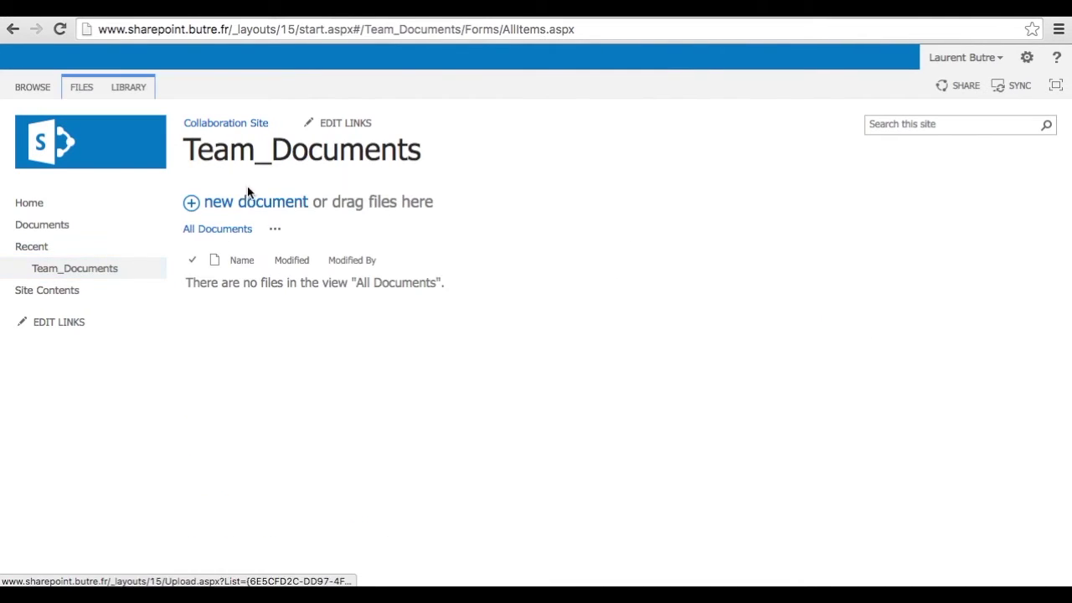
left_click(126, 88)
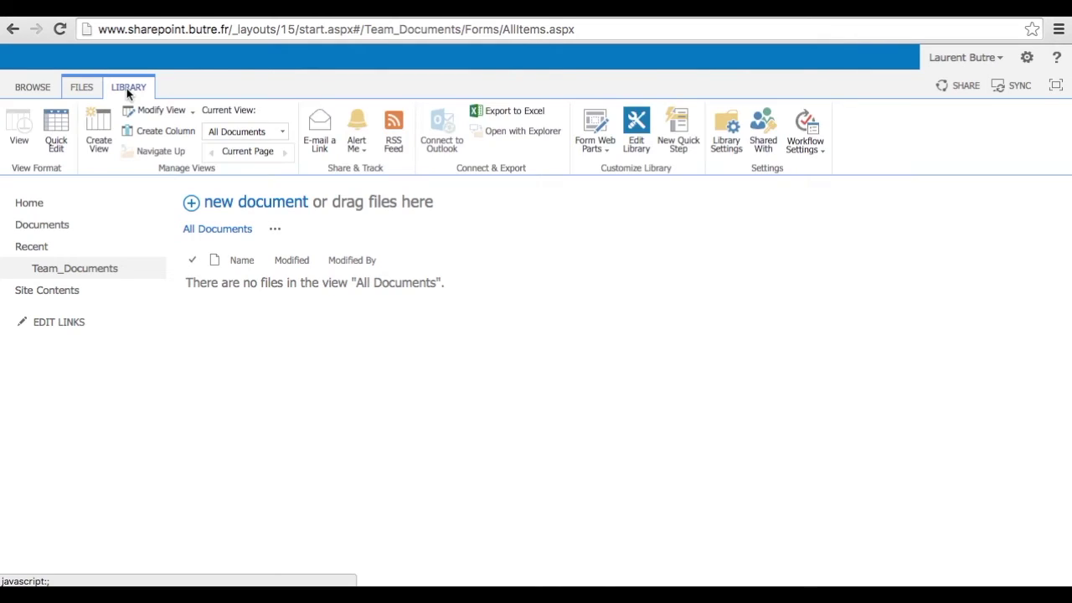
left_click(726, 133)
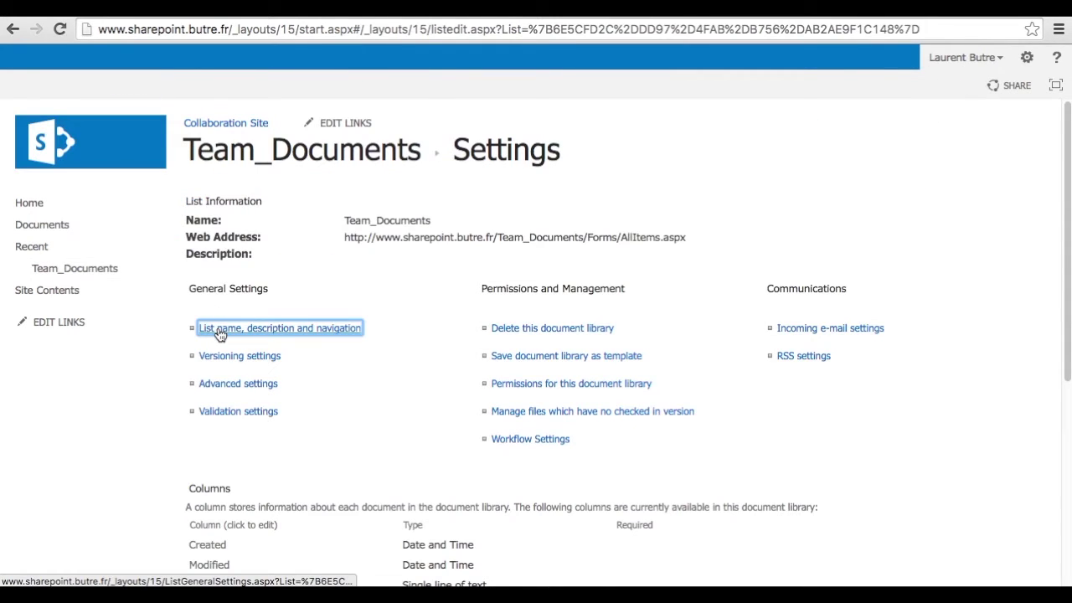
left_click(218, 331)
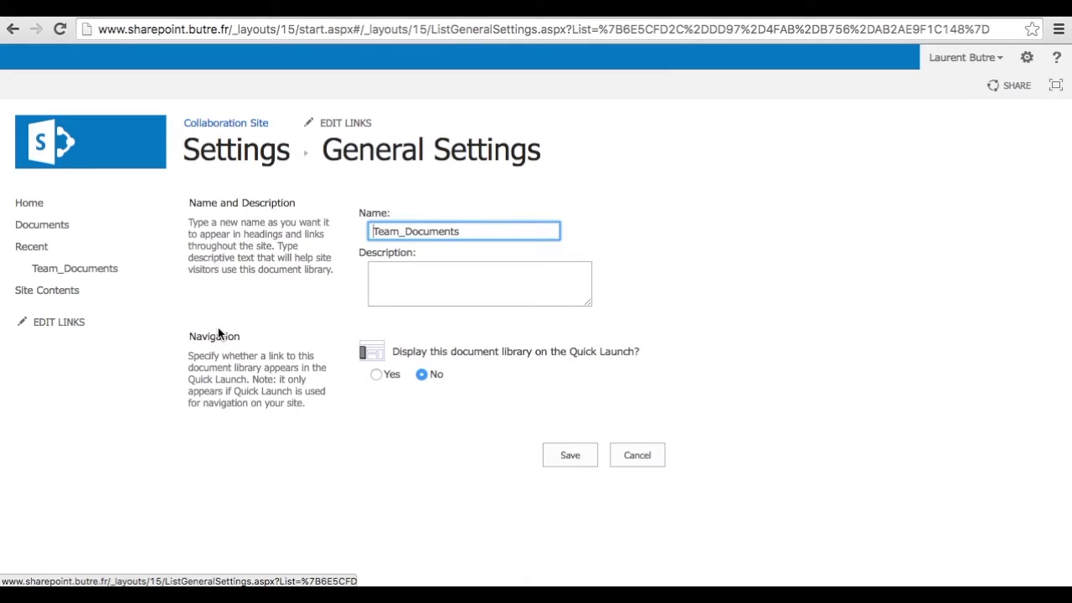
left_click(377, 376)
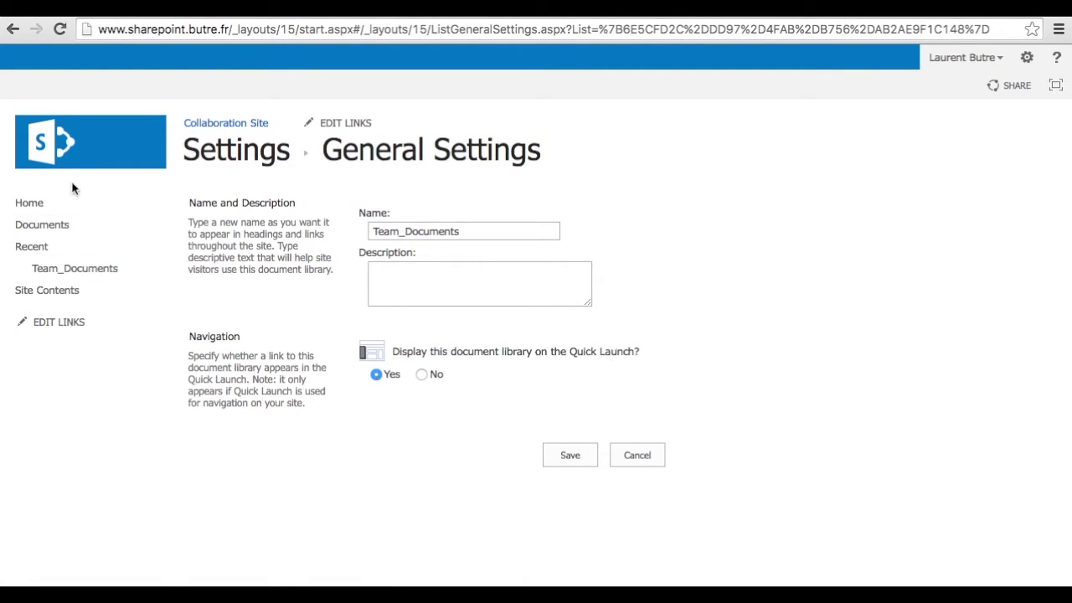
left_click(565, 453)
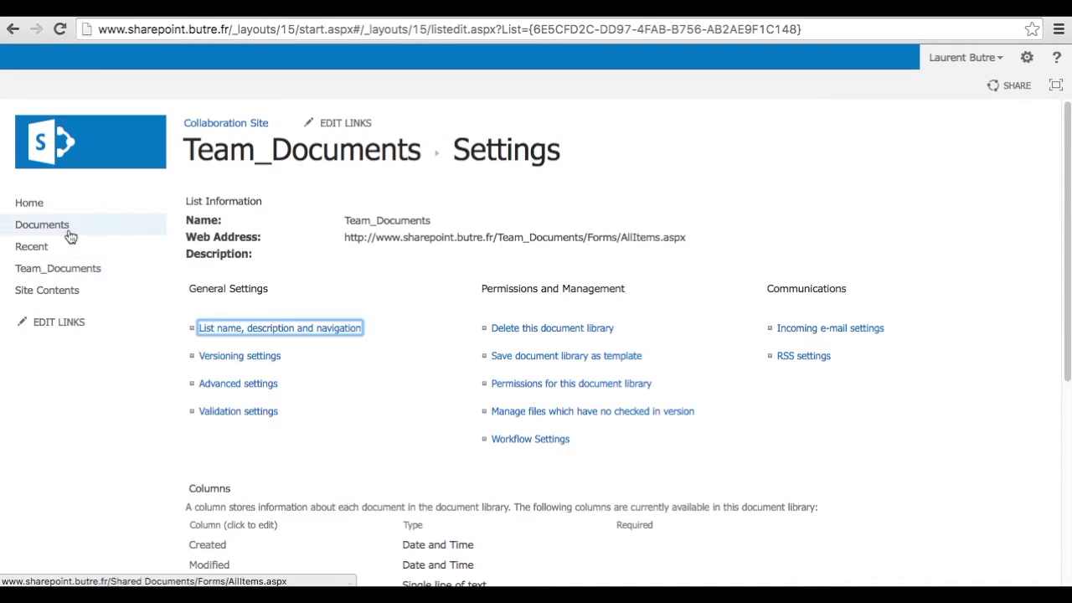
Find the built-in Tasks app by searching the addable apps for "task" and add it to the site as Team_Tasks.
left_click(50, 298)
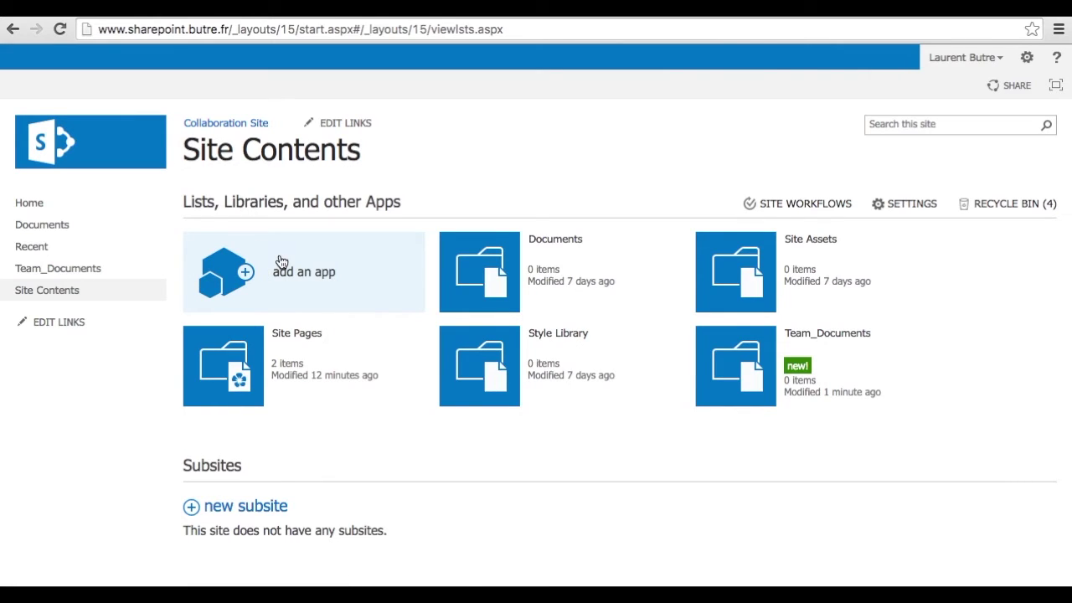
left_click(281, 263)
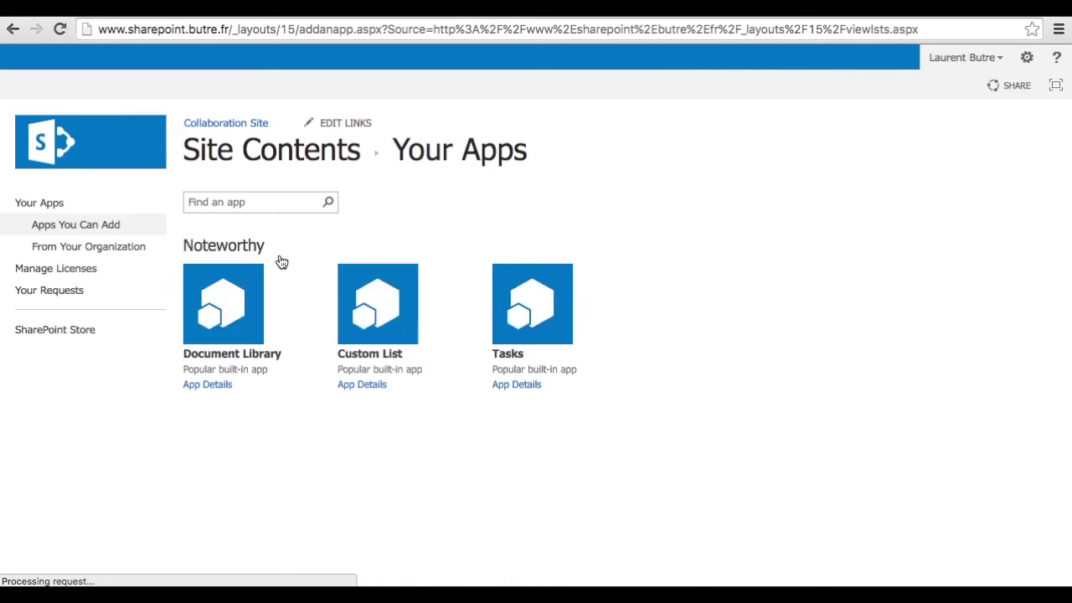
left_click(282, 200)
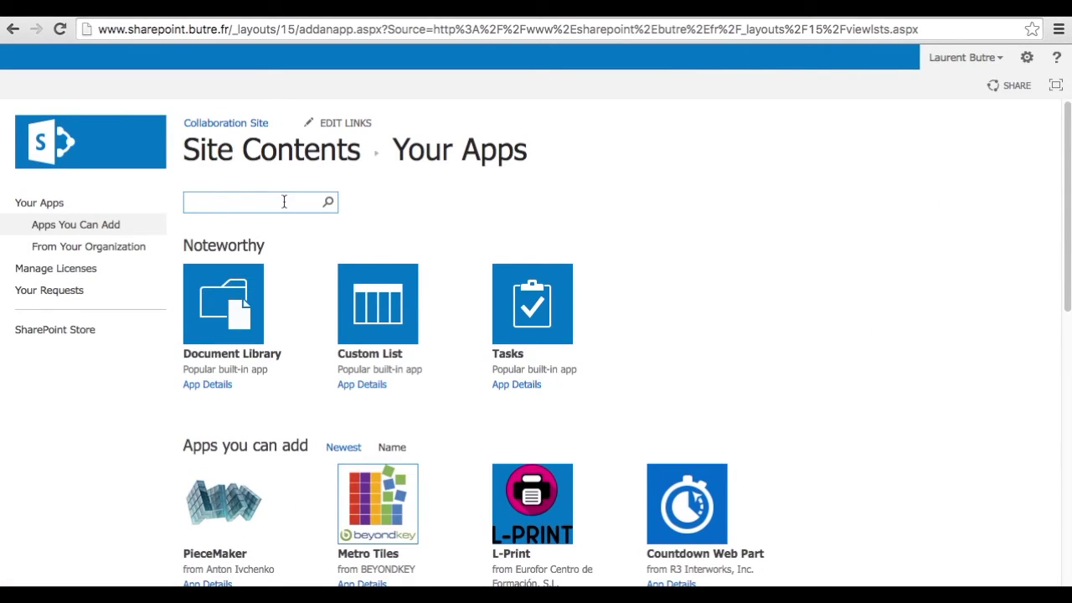
type("tasks")
key("BackSpace")
key("Return")
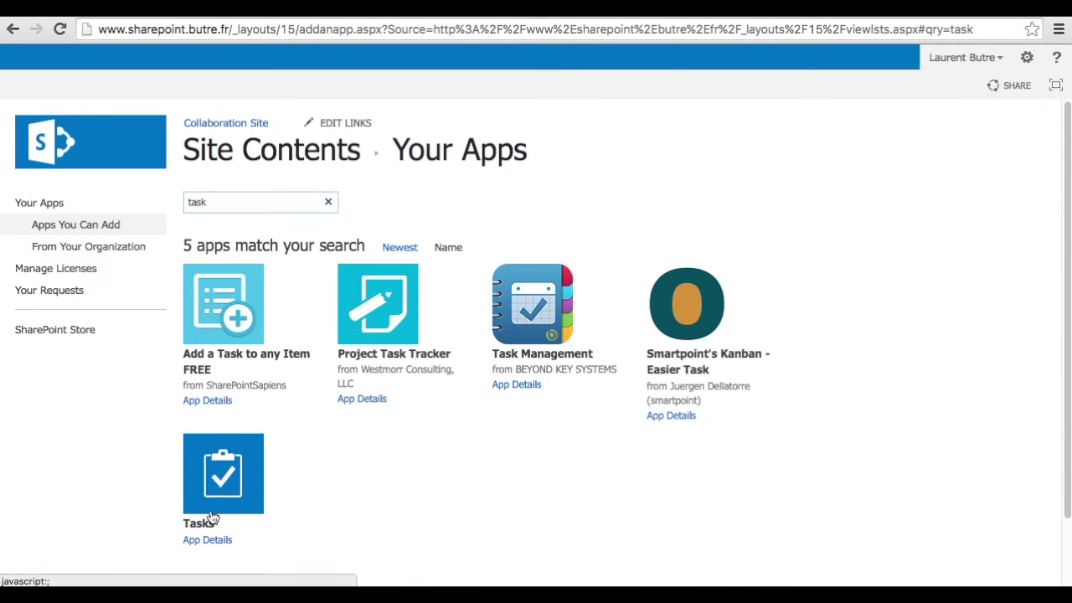
left_click(230, 486)
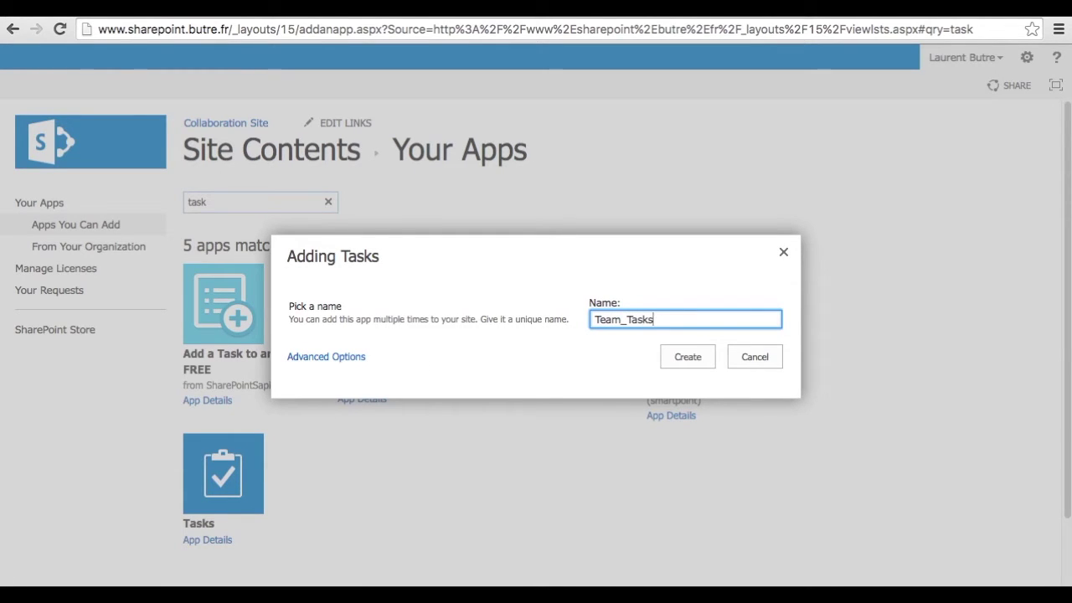
left_click(682, 356)
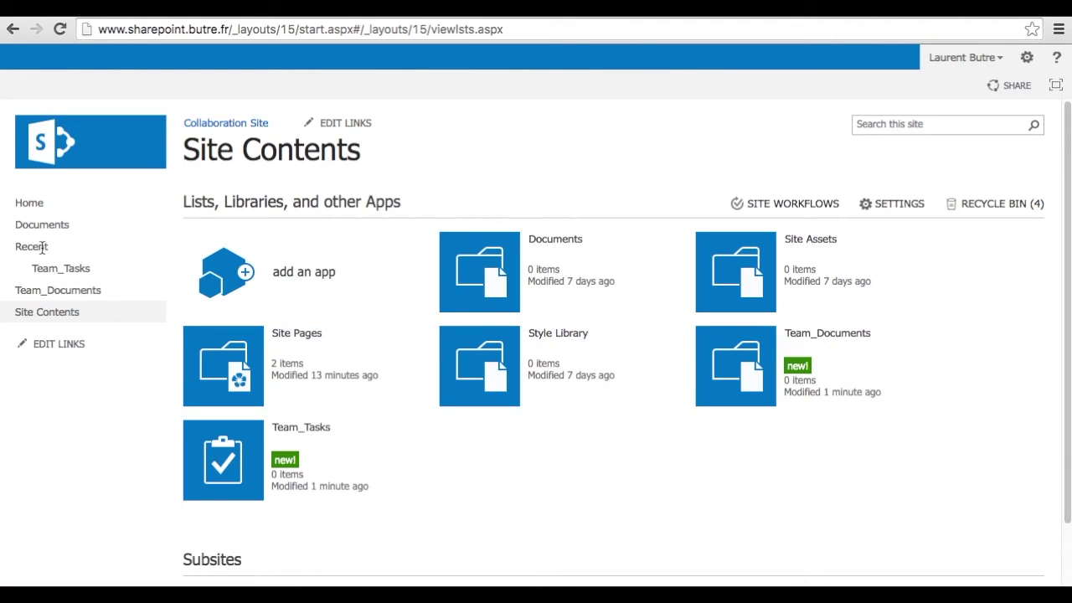
Set the Team_Tasks list to display on the Quick Launch and save its general settings.
left_click(40, 275)
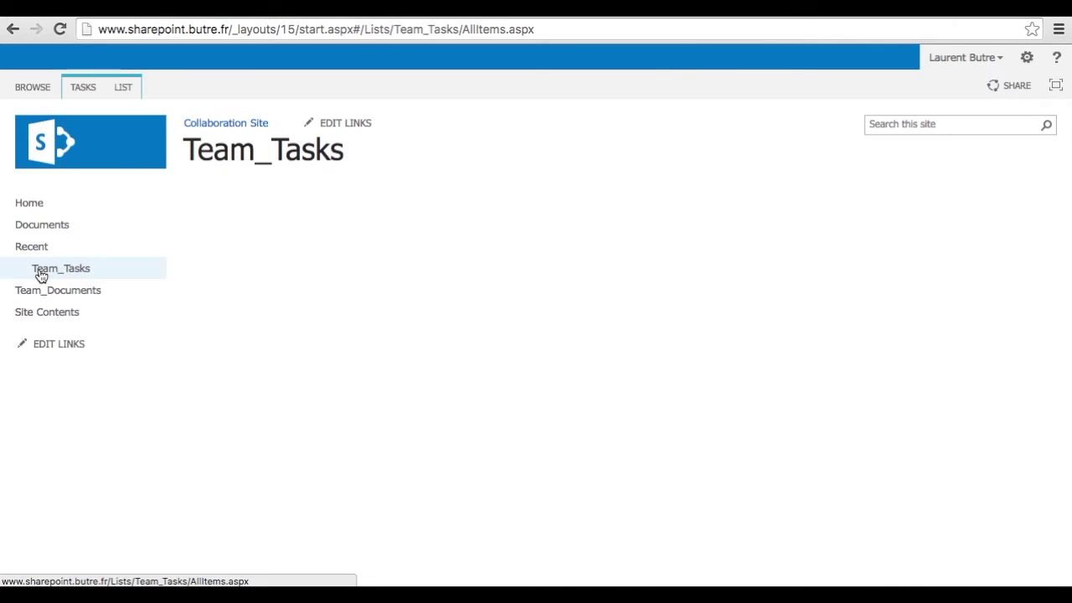
left_click(122, 87)
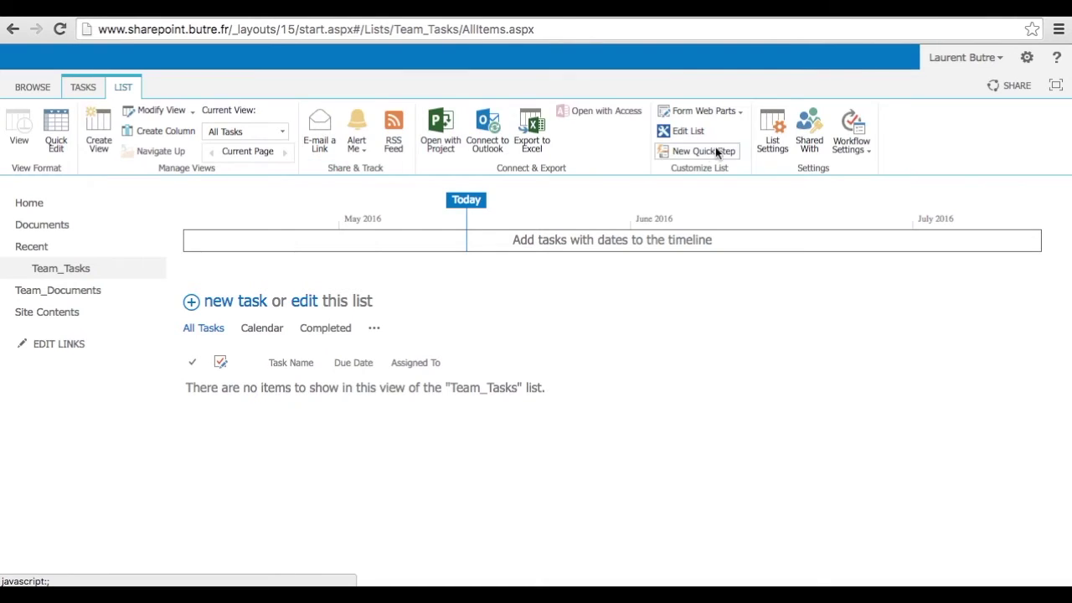
left_click(770, 139)
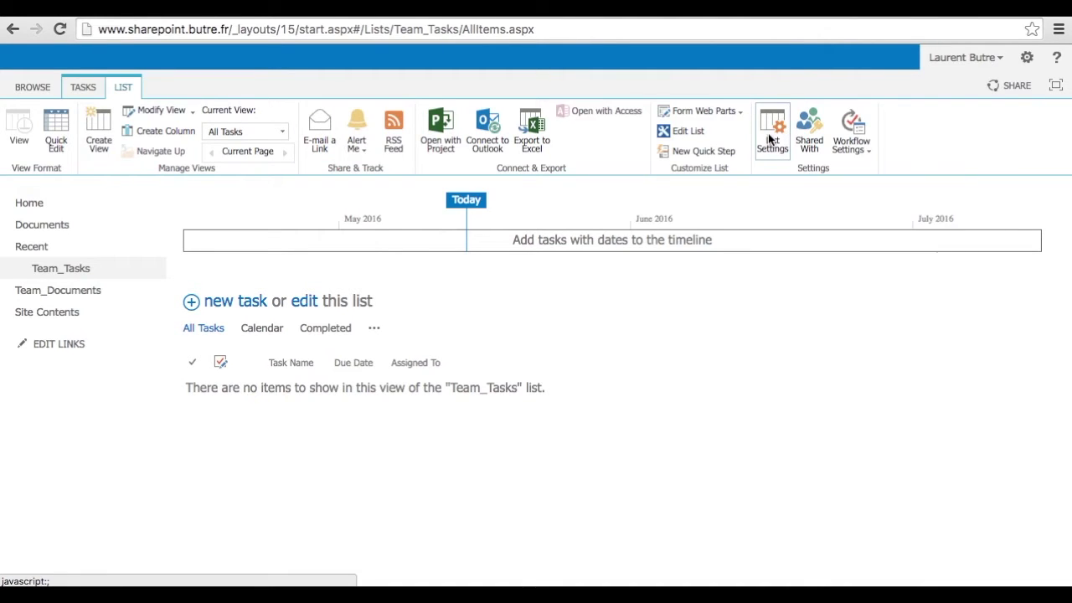
left_click(279, 328)
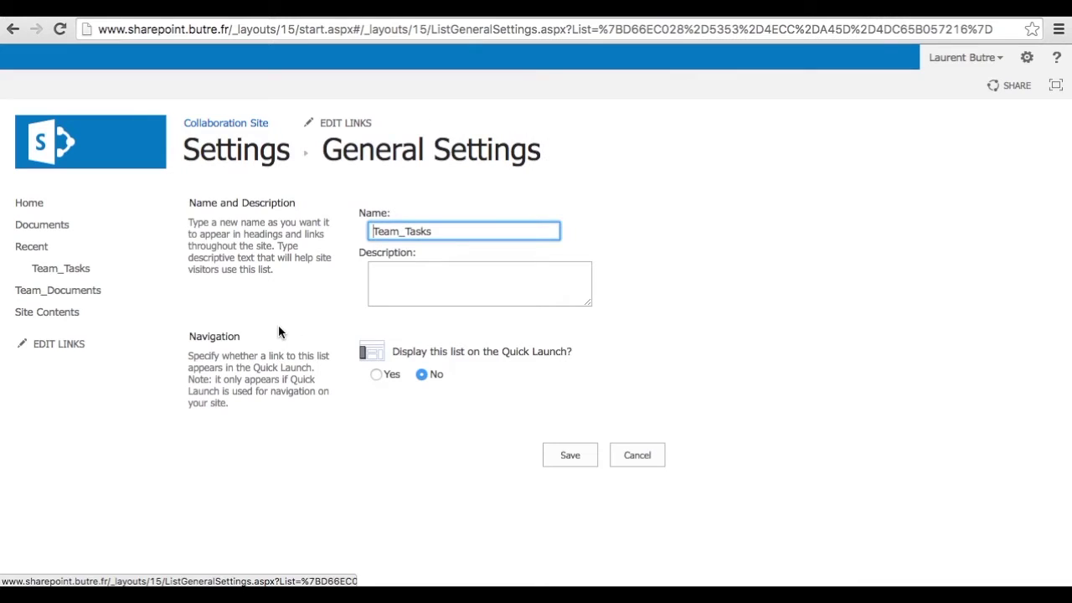
left_click(376, 375)
left_click(583, 453)
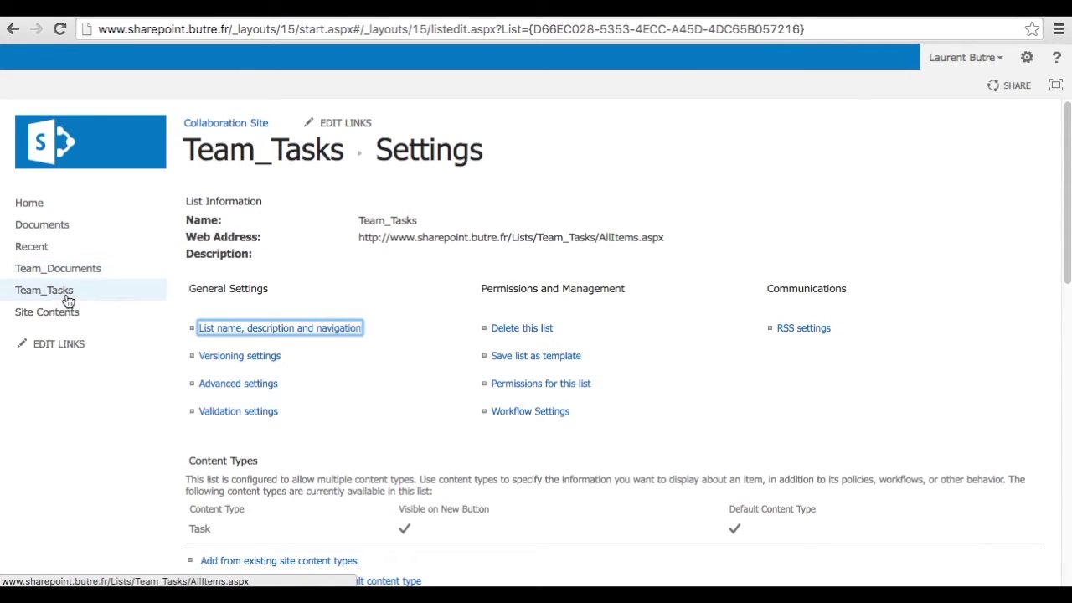
Find the built-in Calendar app by searching the addable apps for "calendar" and add it to the site as Team_Calendar.
left_click(48, 316)
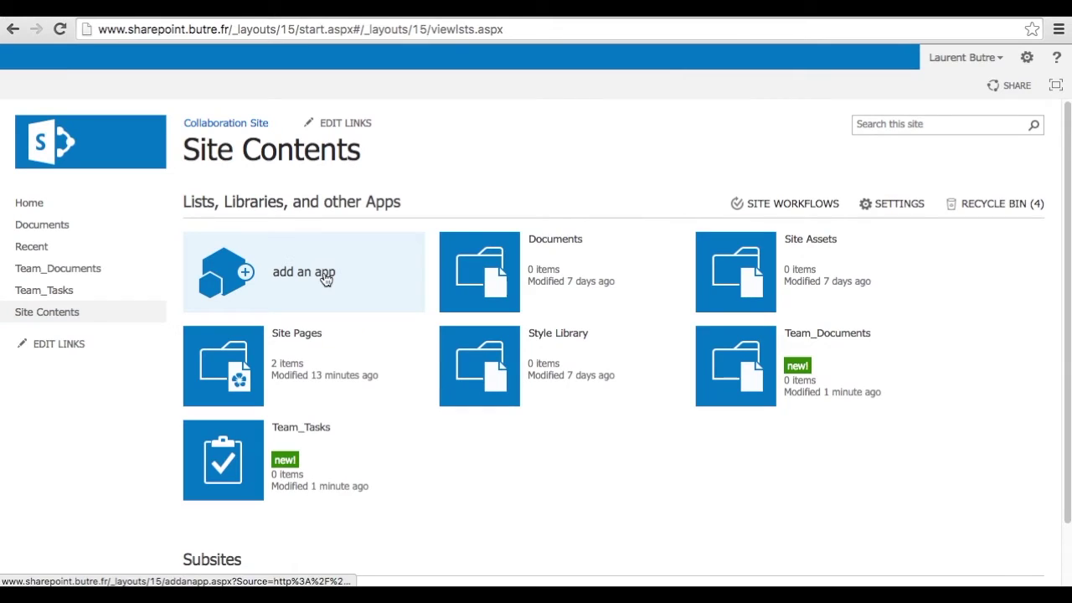
left_click(327, 278)
left_click(257, 199)
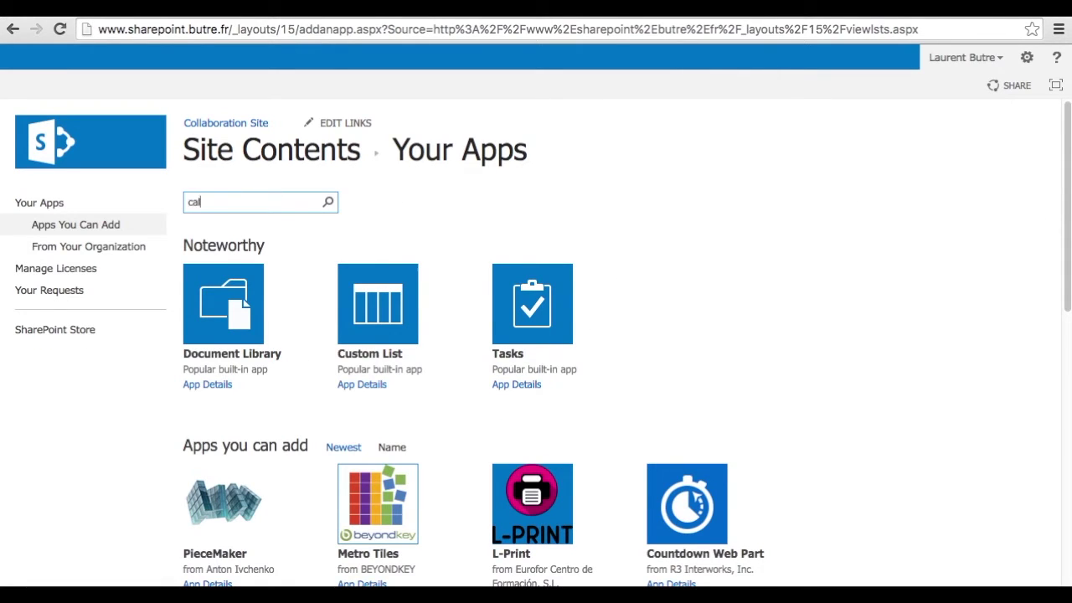
key("Return")
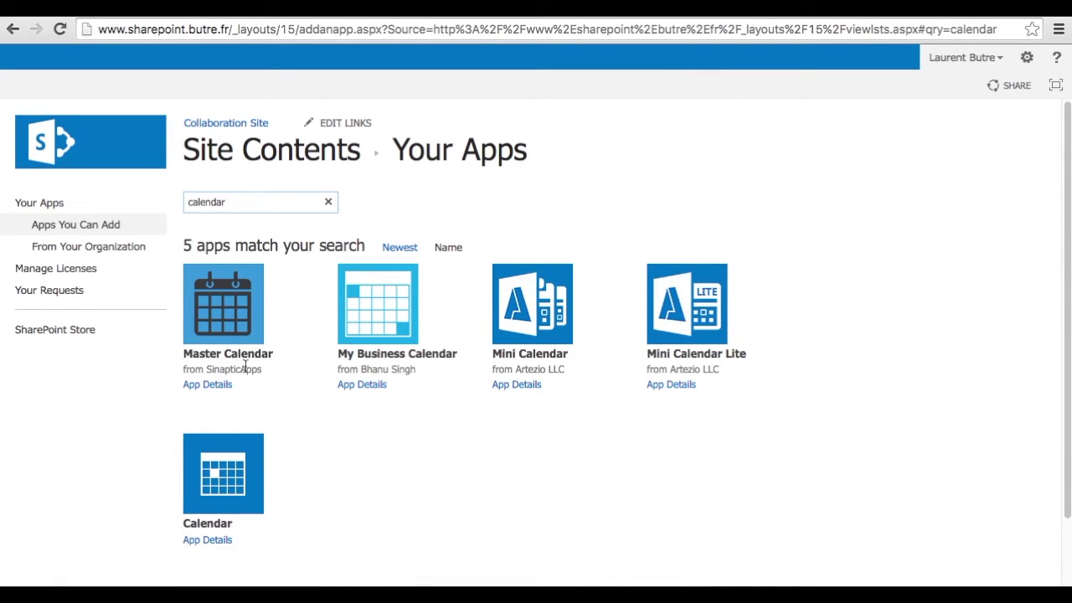
left_click(213, 485)
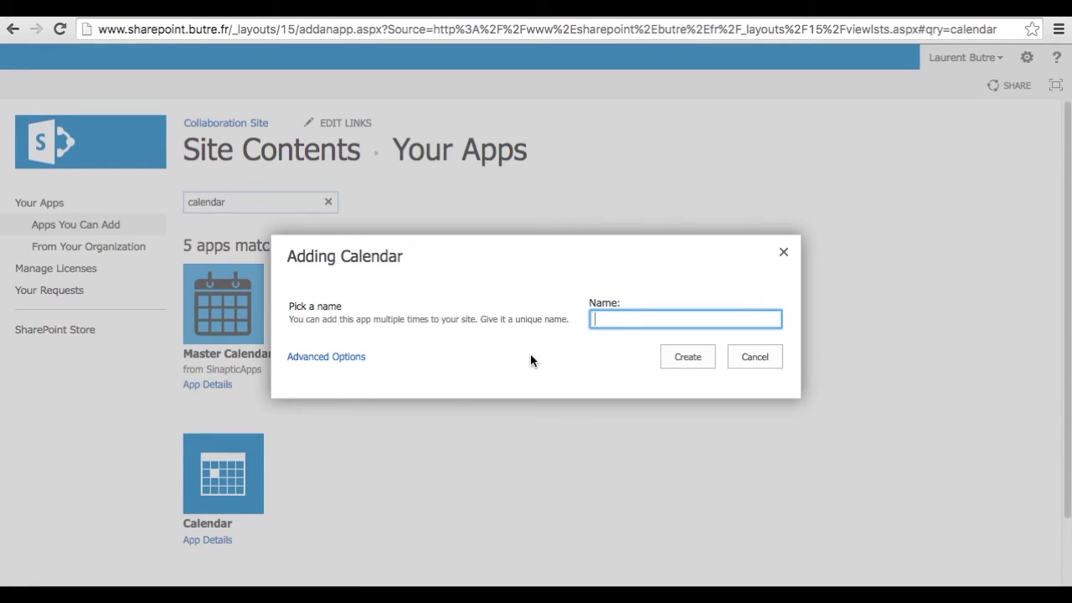
type("Team")
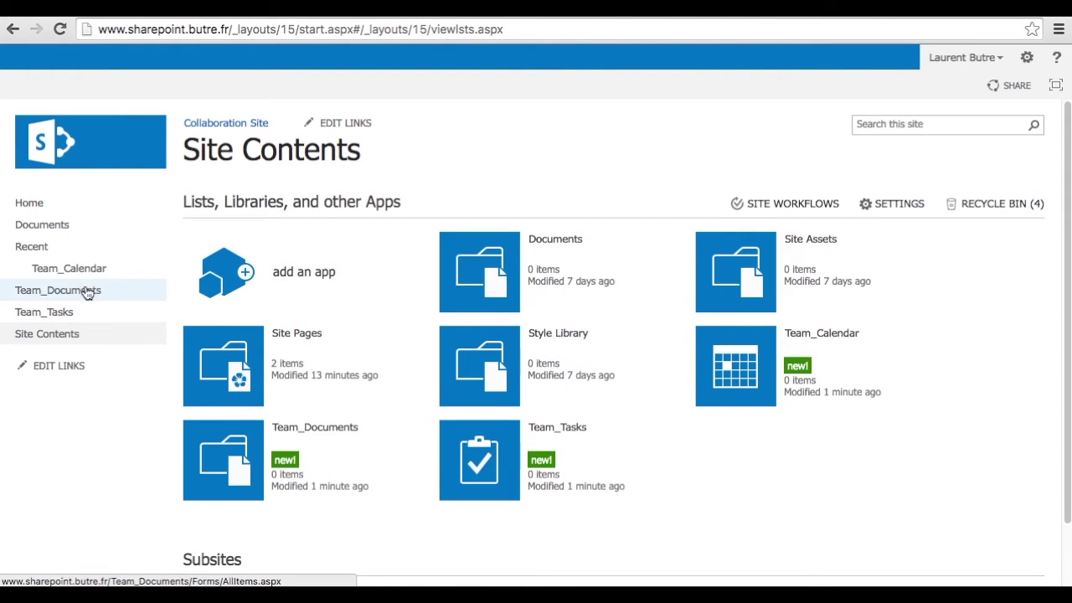
Set the Team_Calendar list to display on the Quick Launch and save its general settings.
left_click(82, 276)
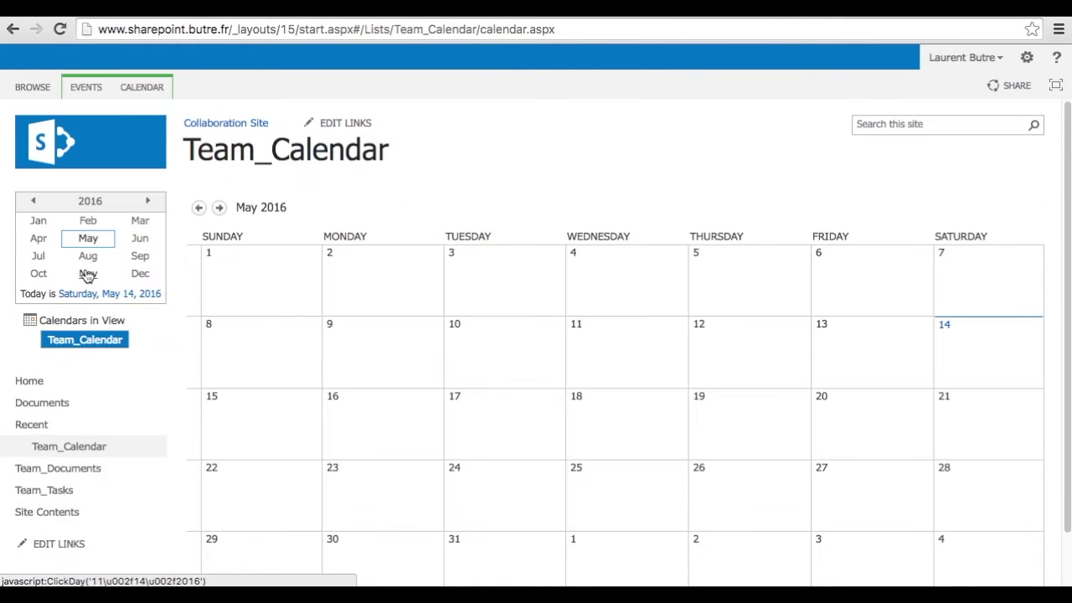
left_click(157, 92)
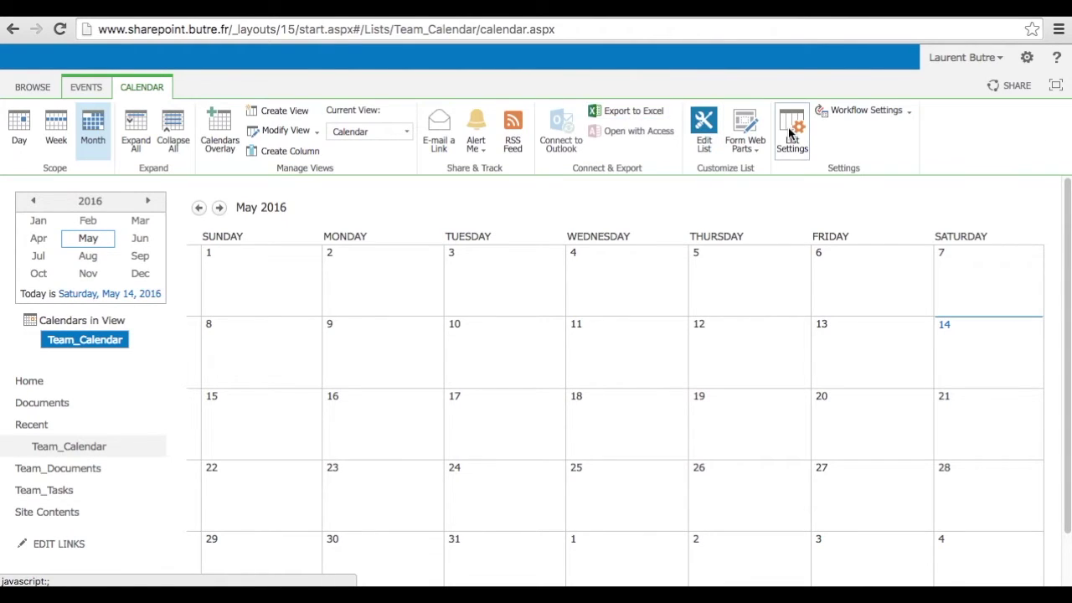
left_click(791, 132)
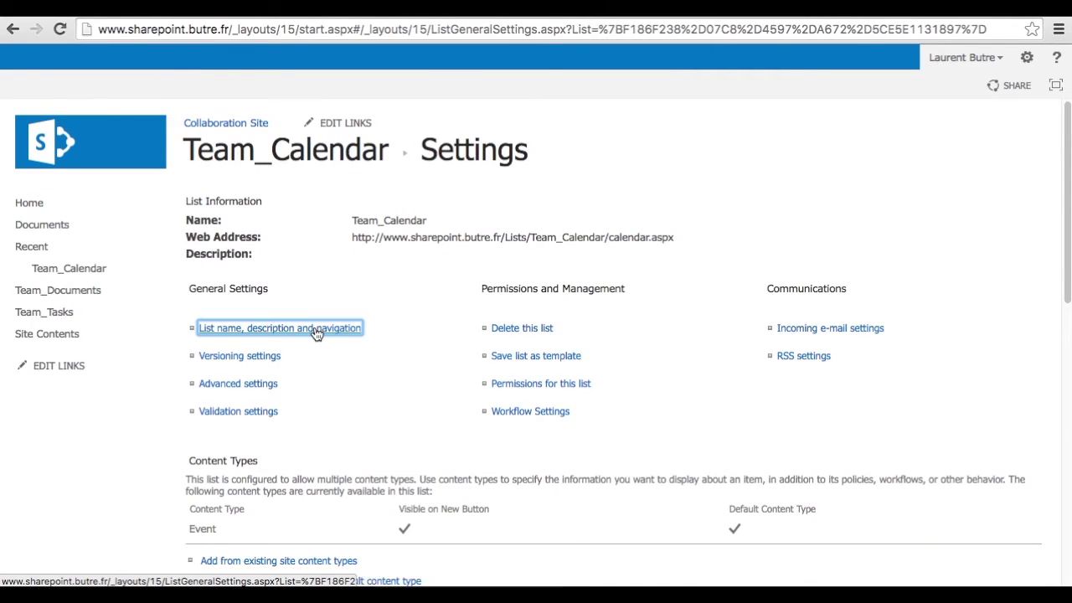
left_click(377, 375)
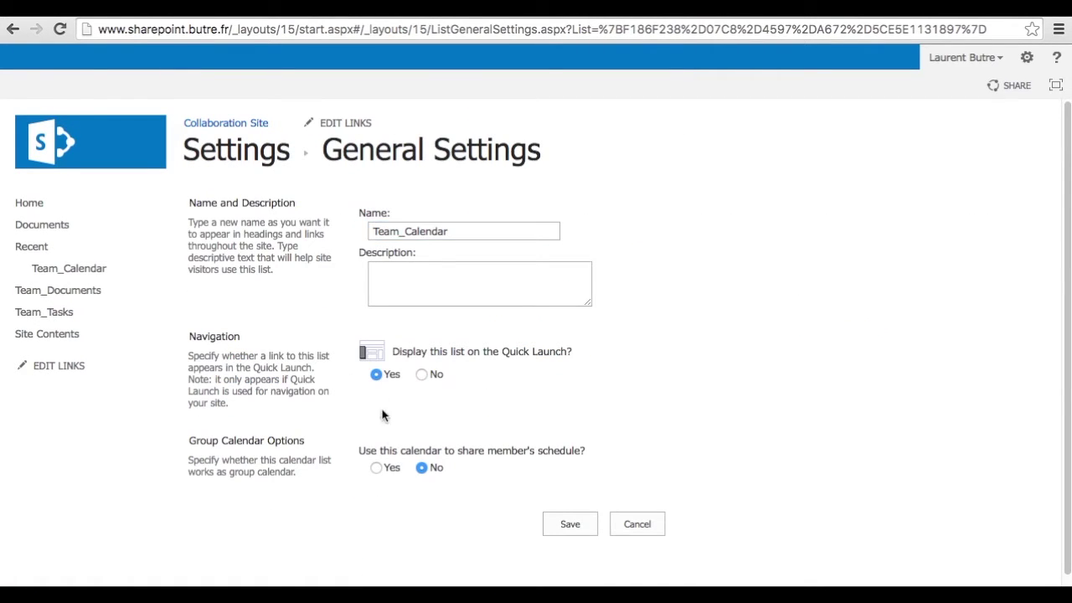
left_click(568, 529)
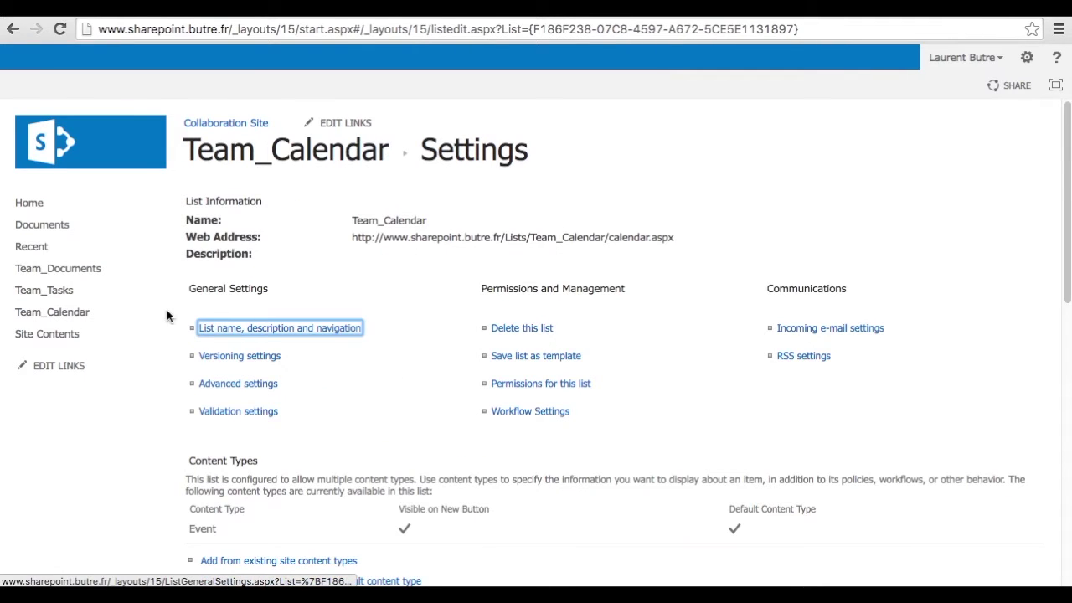
Find the Issue Tracking app by searching the addable apps for "issue" and add it to the site as Team_Issue_Tracking.
left_click(38, 337)
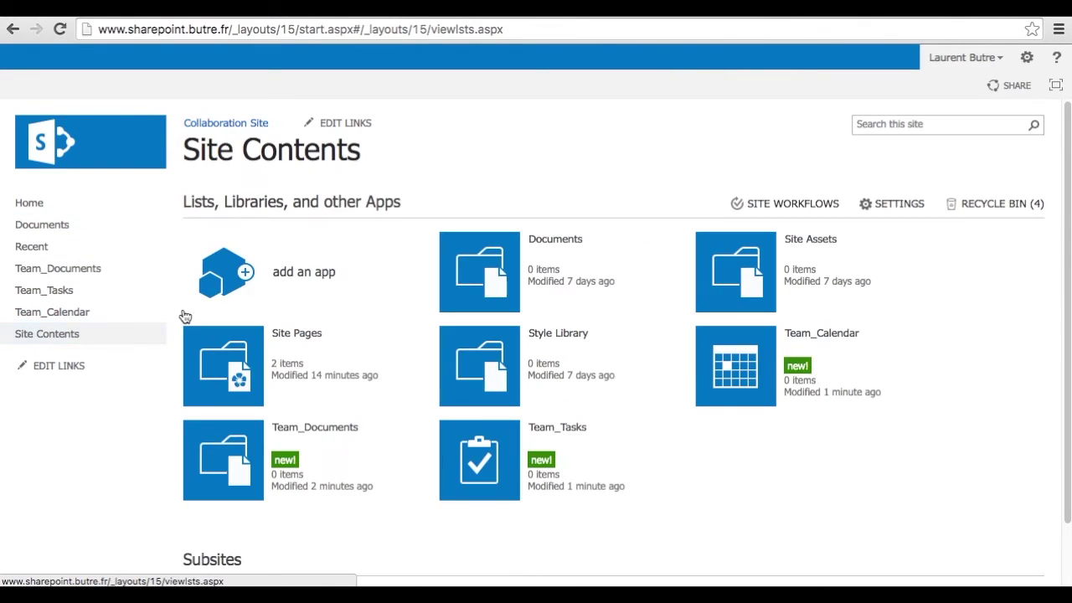
left_click(220, 285)
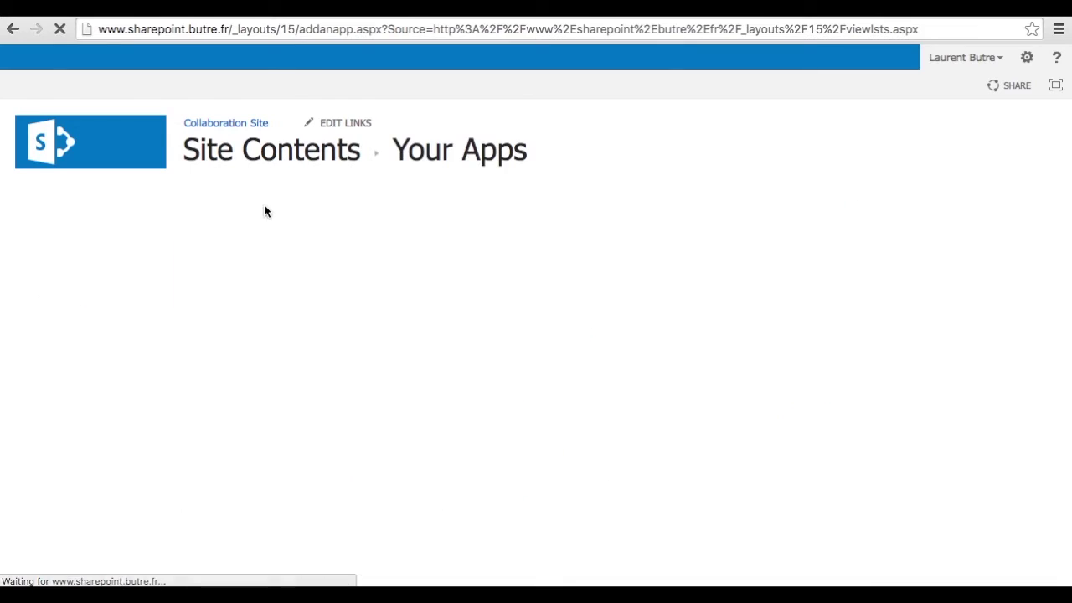
left_click(269, 202)
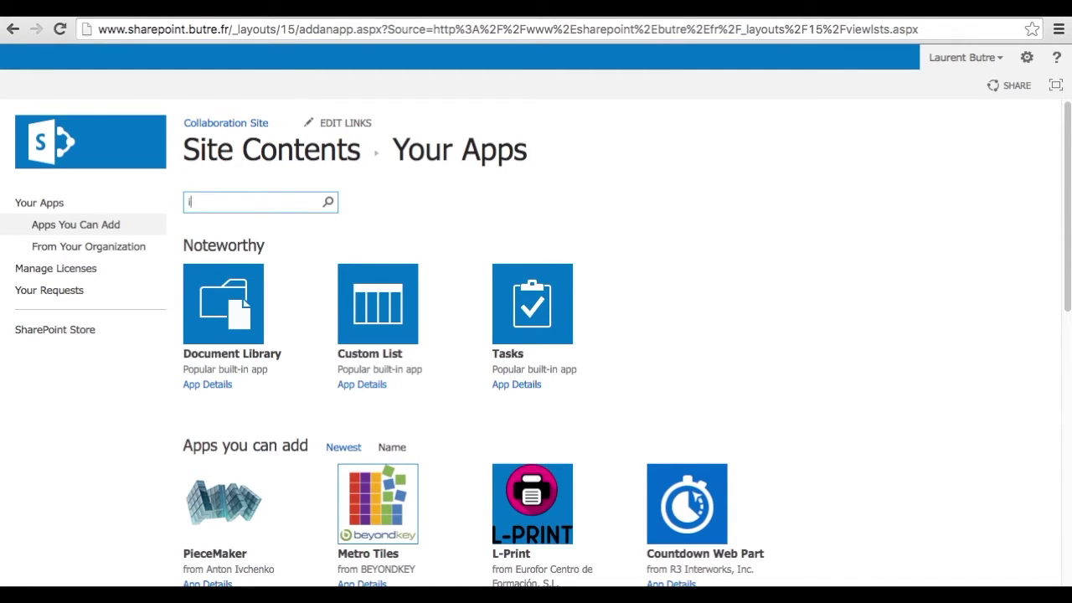
key("Return")
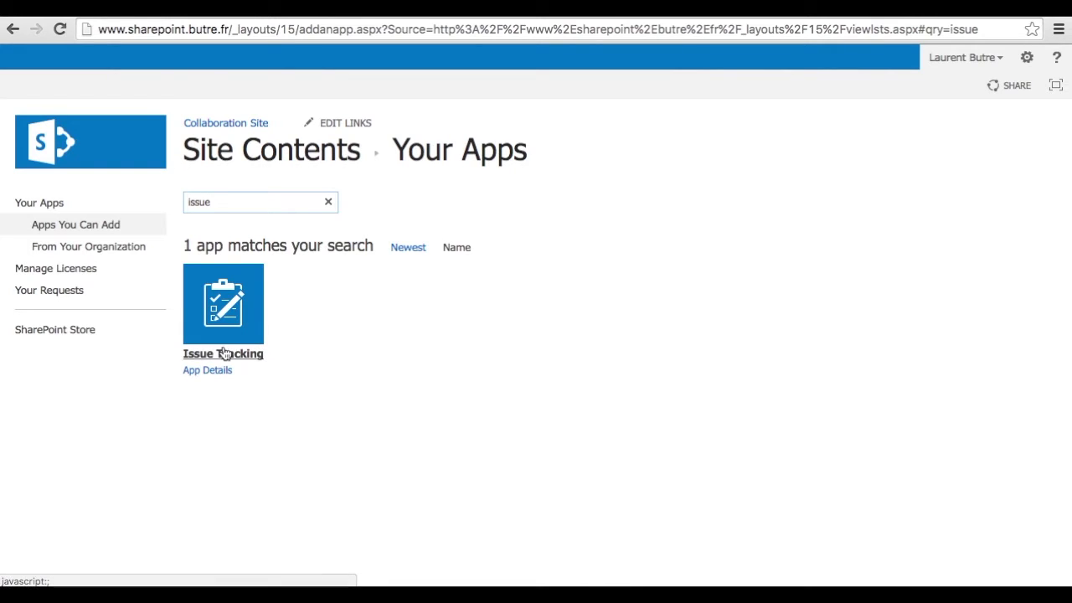
left_click(226, 314)
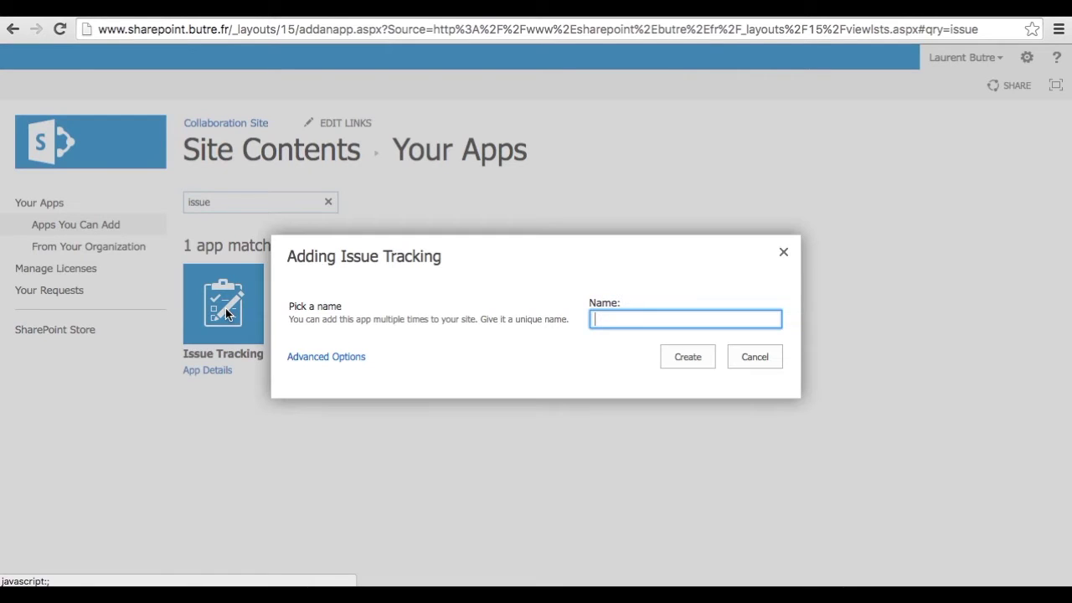
type("Team_Issue_Tracking")
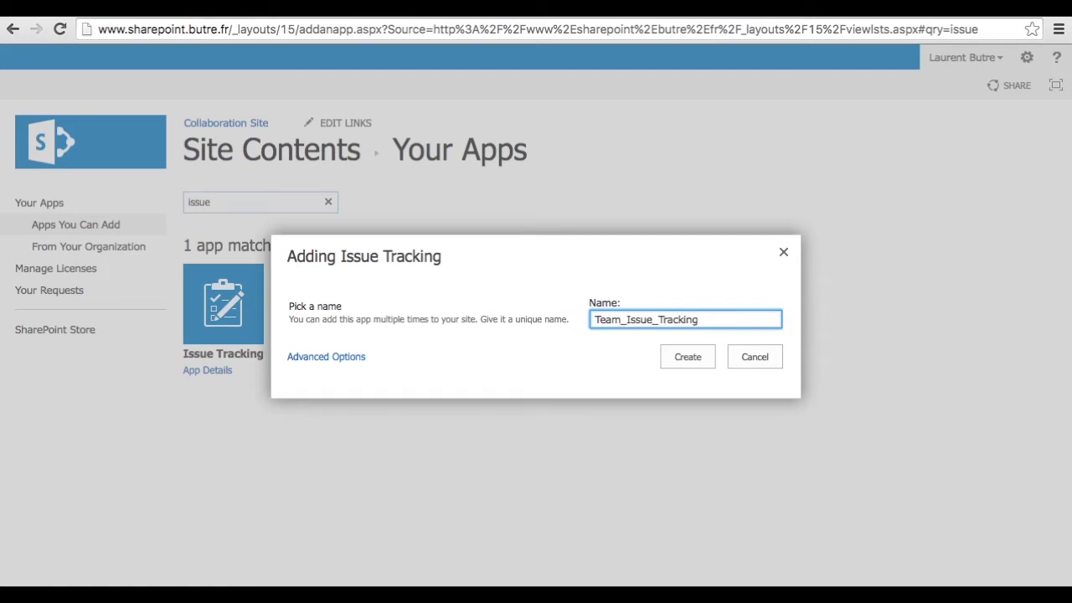
left_click(683, 358)
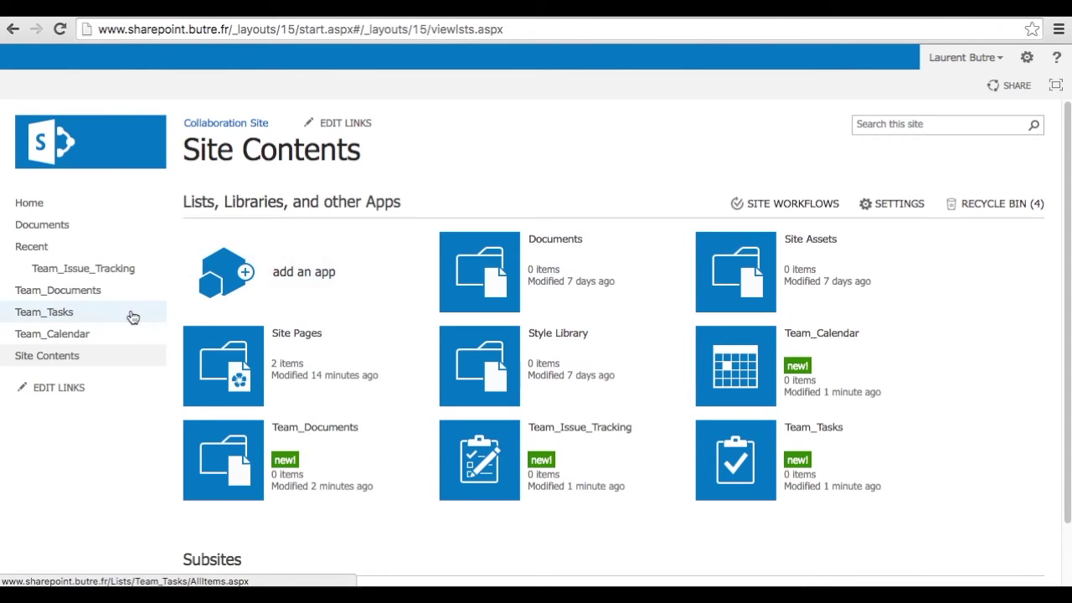
Set the Team_Issue_Tracking list to display on the Quick Launch and save its general settings.
left_click(86, 269)
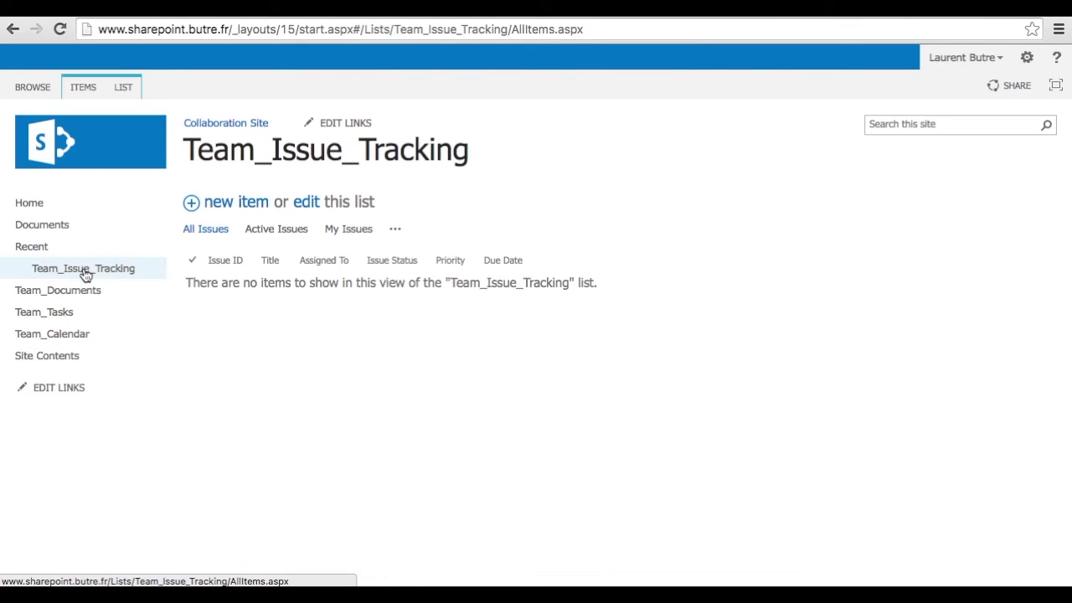
left_click(131, 89)
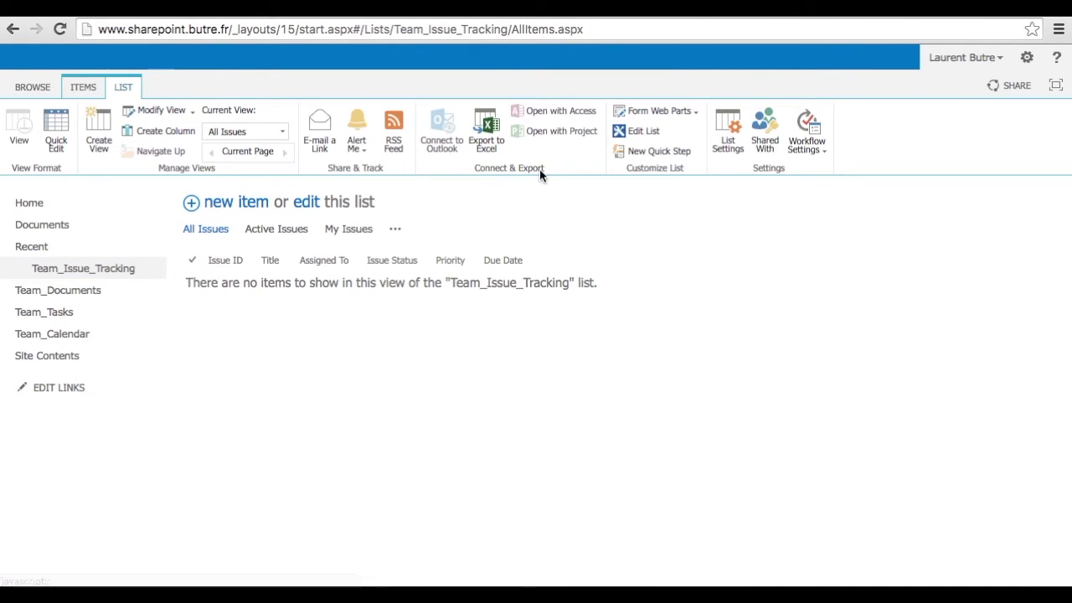
left_click(731, 139)
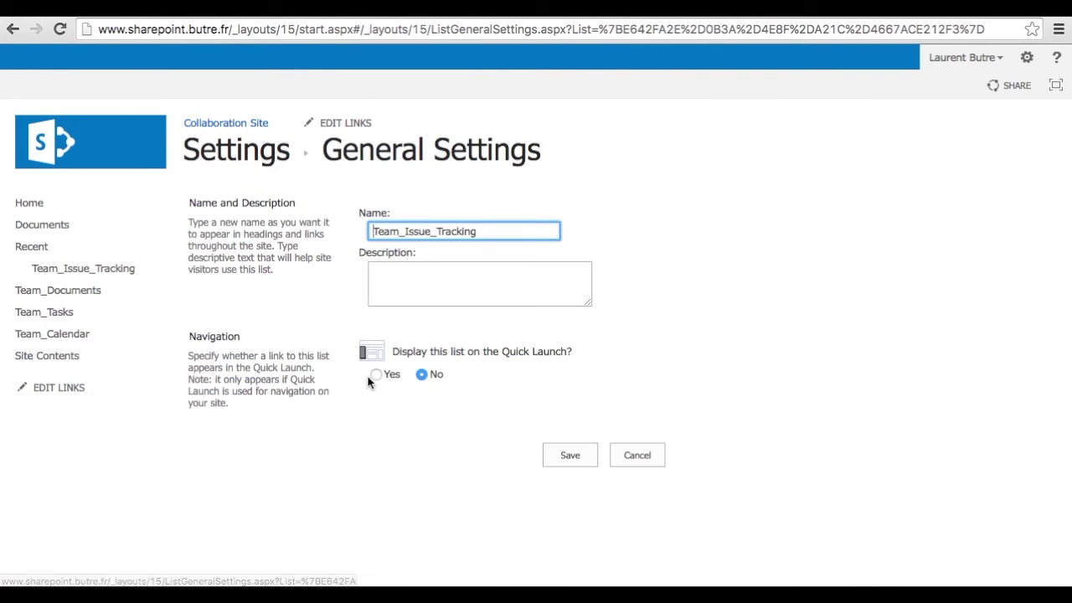
left_click(376, 376)
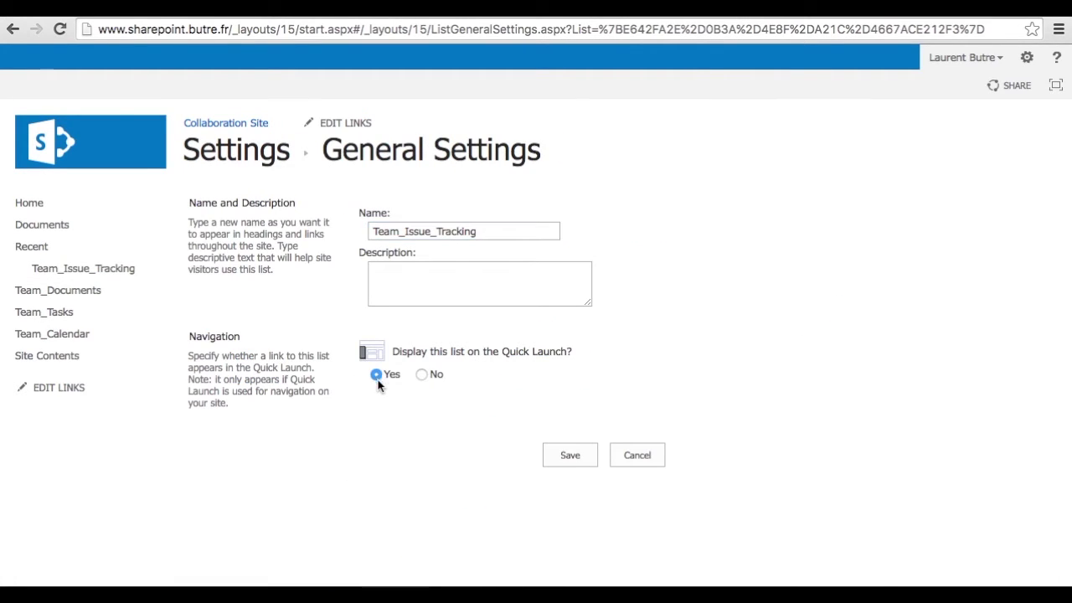
left_click(577, 453)
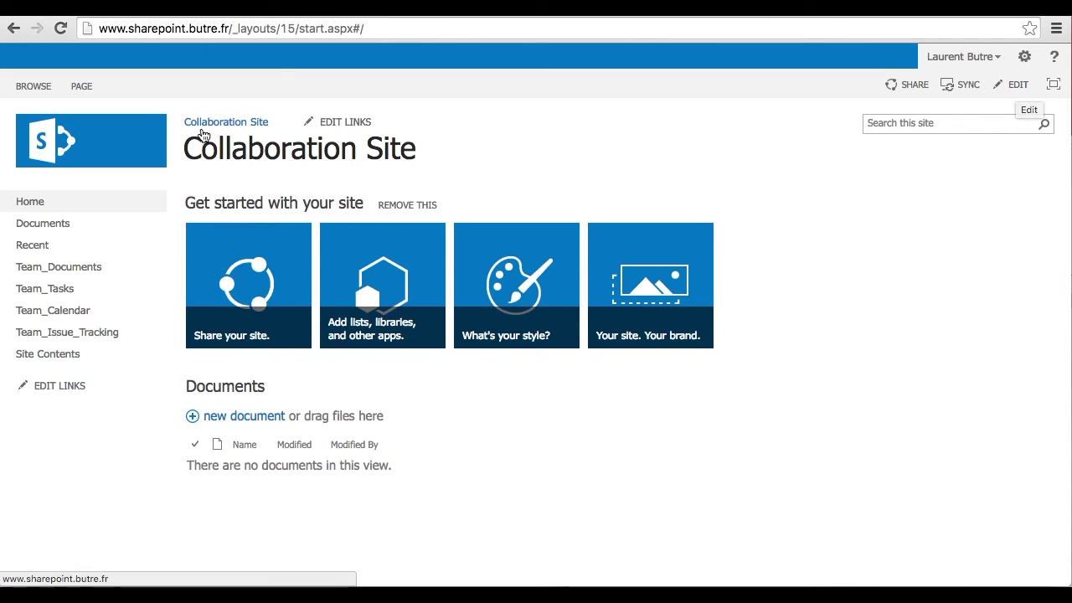
Put the Collaboration Site home page in edit mode and insert the Team_Documents app part into its rich content area.
left_click(78, 88)
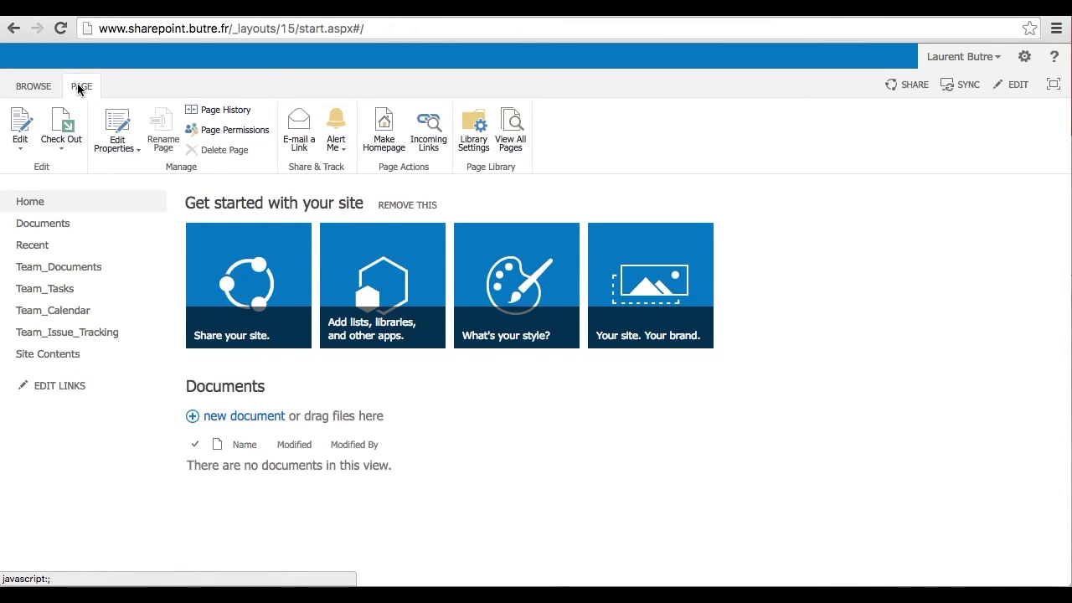
left_click(19, 126)
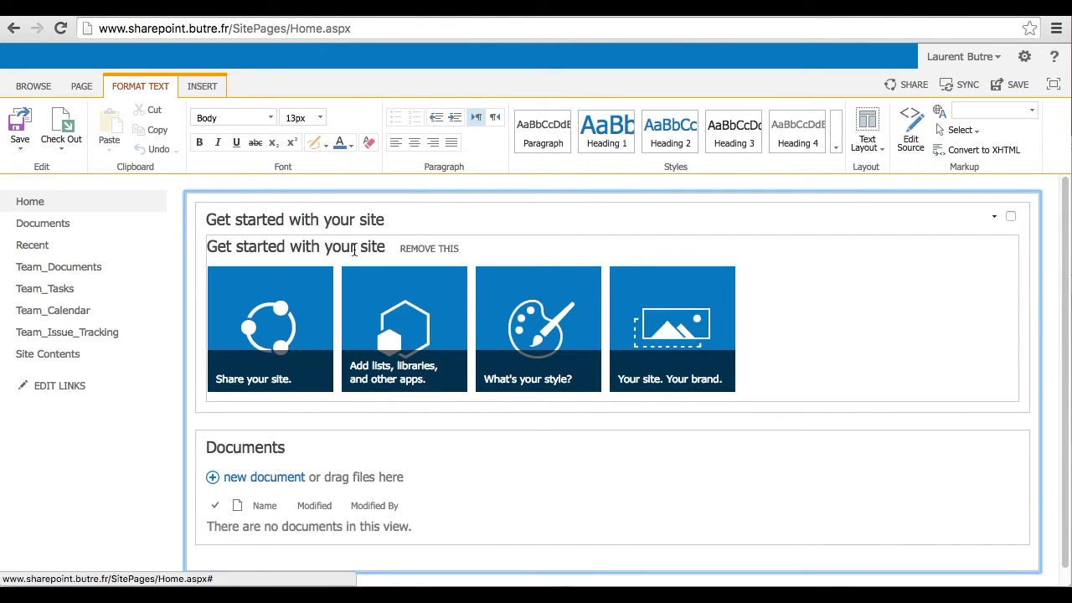
scroll(544, 465, "down", 1)
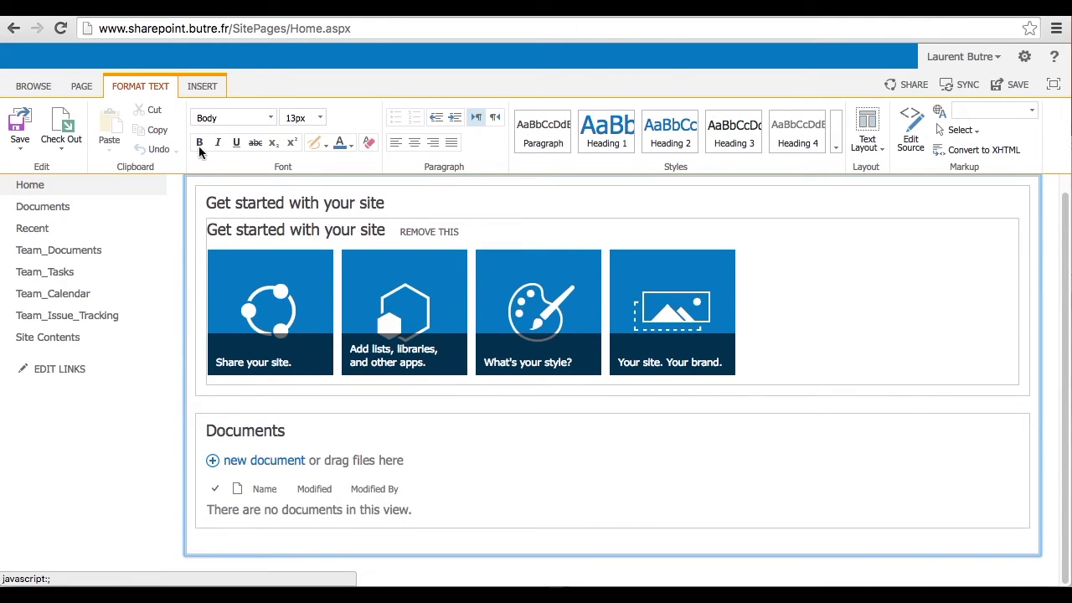
left_click(201, 88)
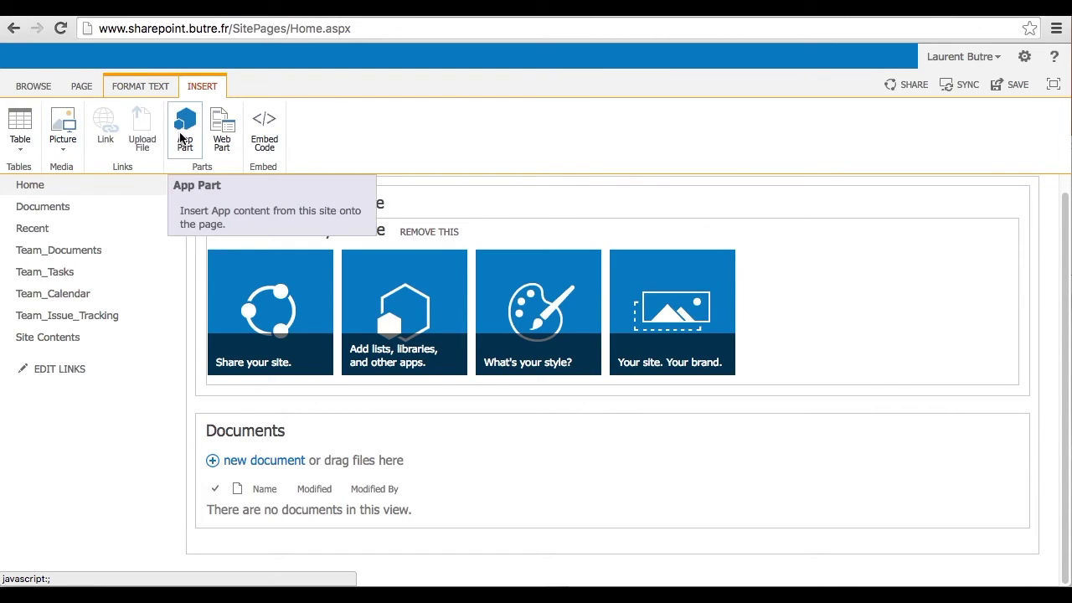
left_click(183, 134)
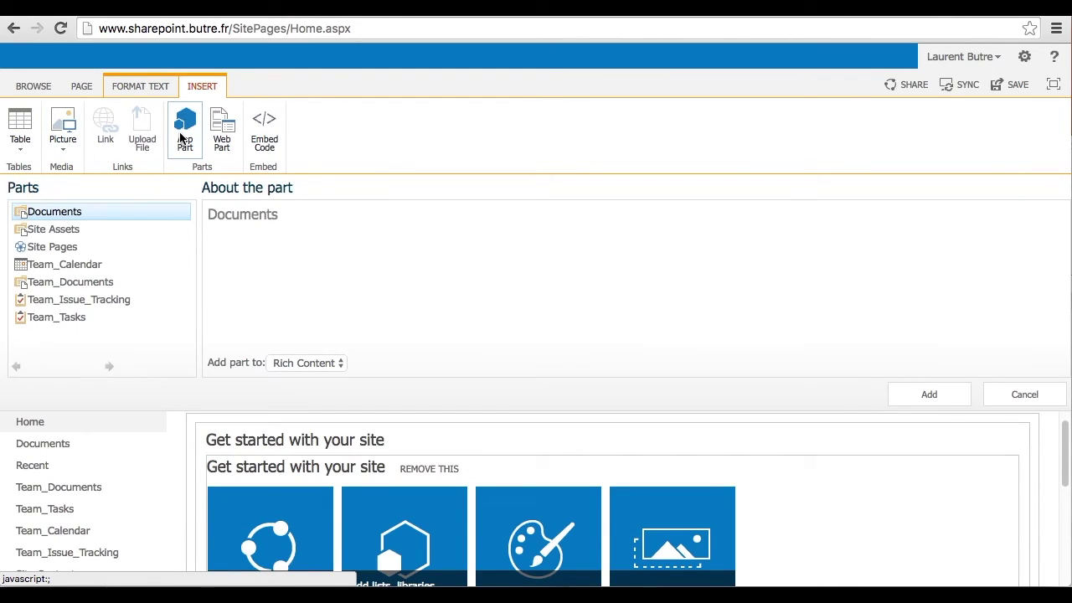
left_click(64, 285)
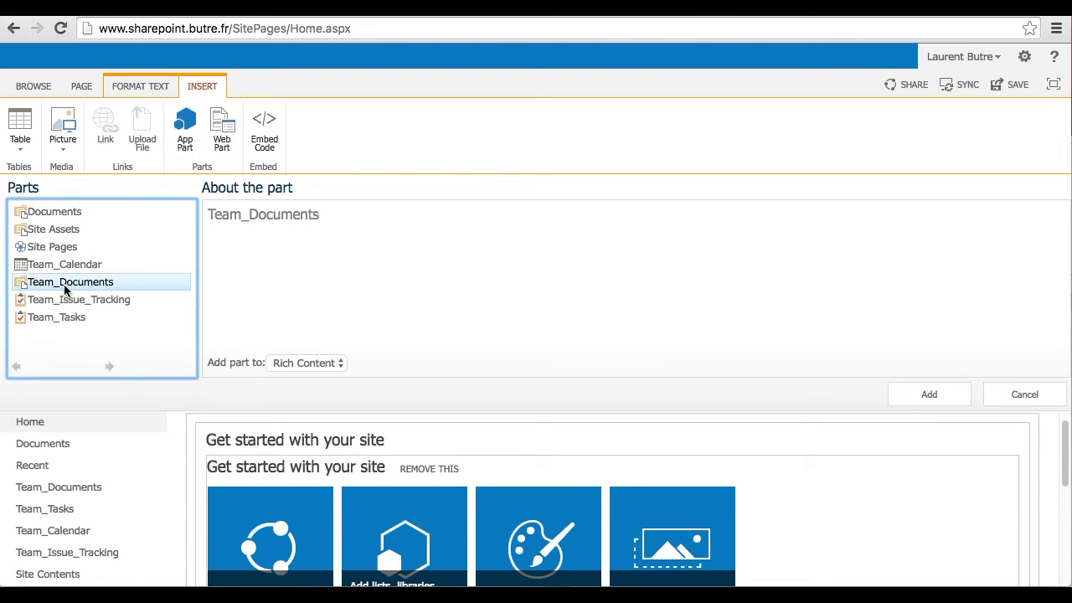
left_click(928, 394)
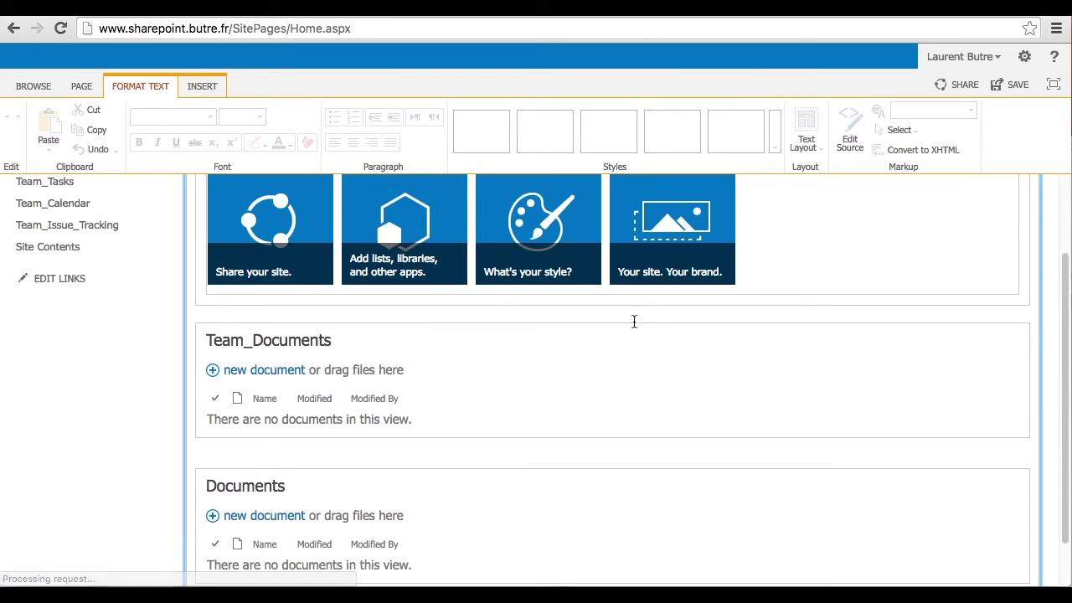
Insert the Team_Issue_Tracking app part on the home page below the Team_Documents part.
left_click(201, 86)
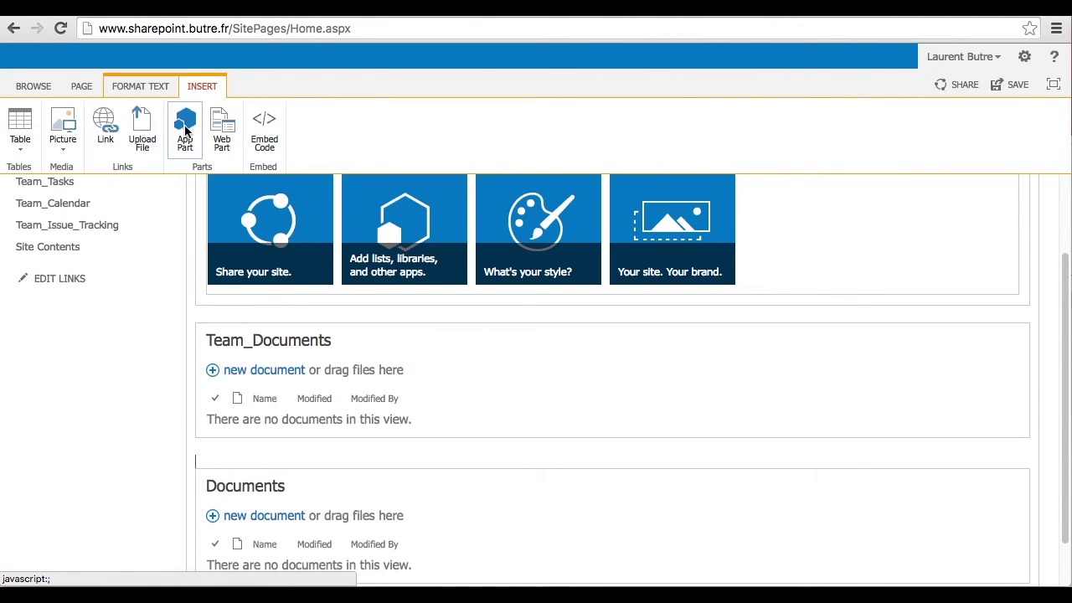
left_click(185, 130)
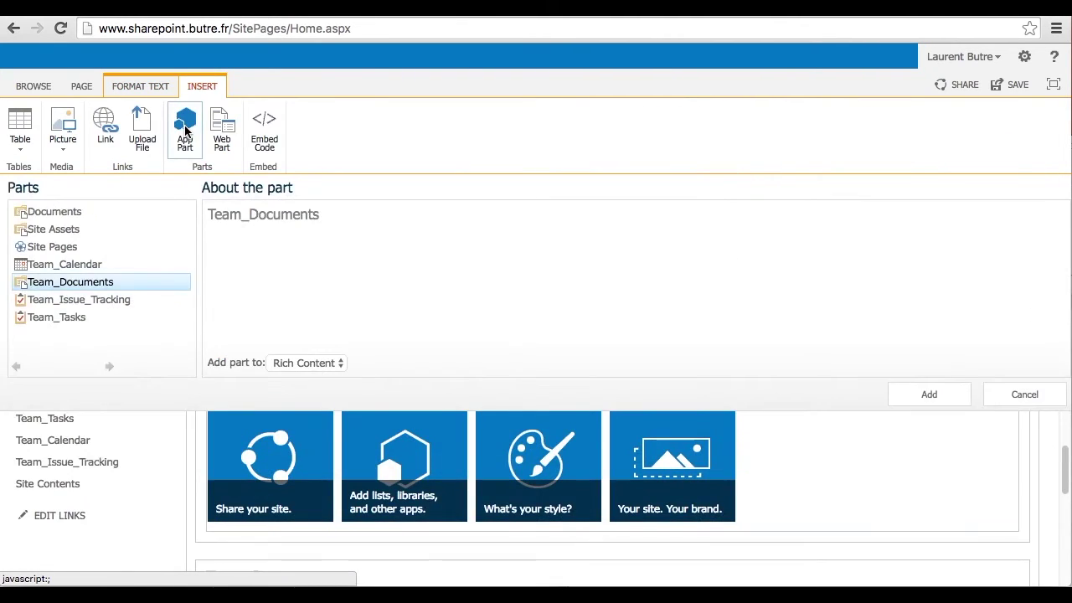
left_click(101, 300)
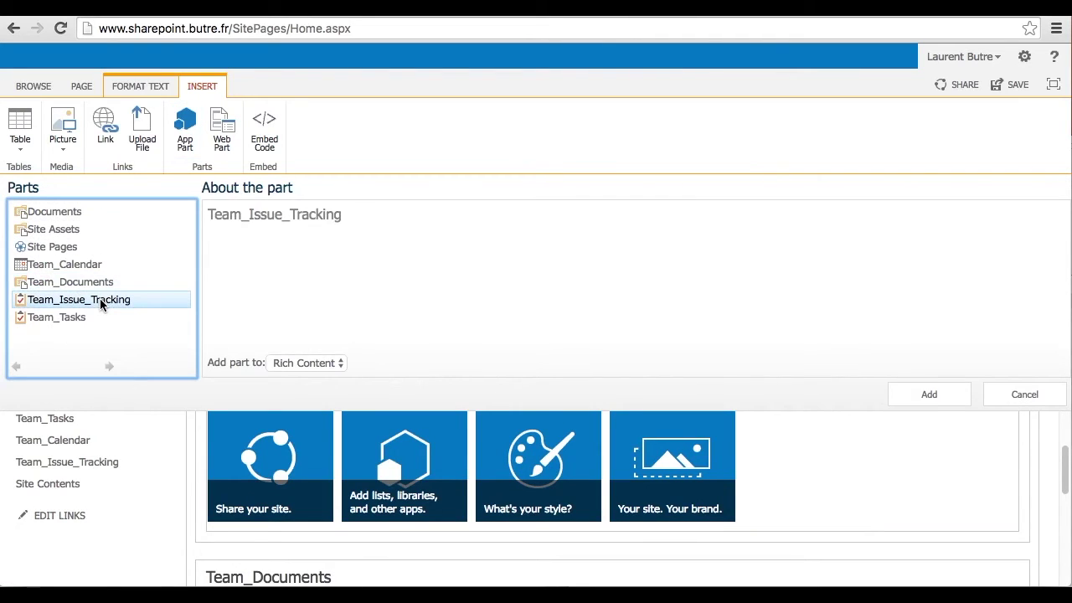
left_click(936, 402)
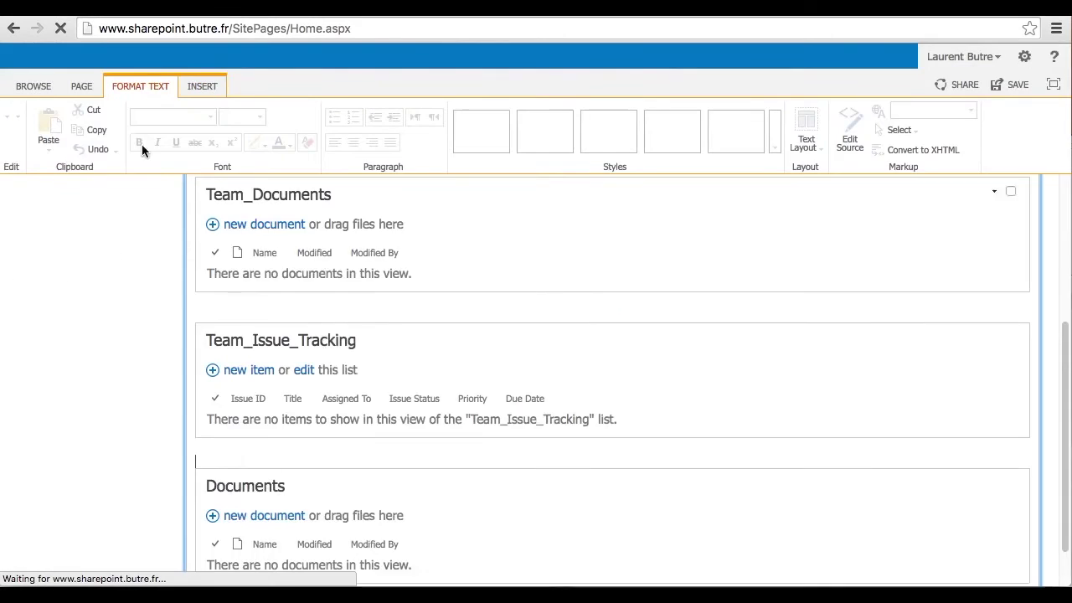
Insert the Team_Tasks app part on the home page below the Team_Issue_Tracking part.
left_click(198, 84)
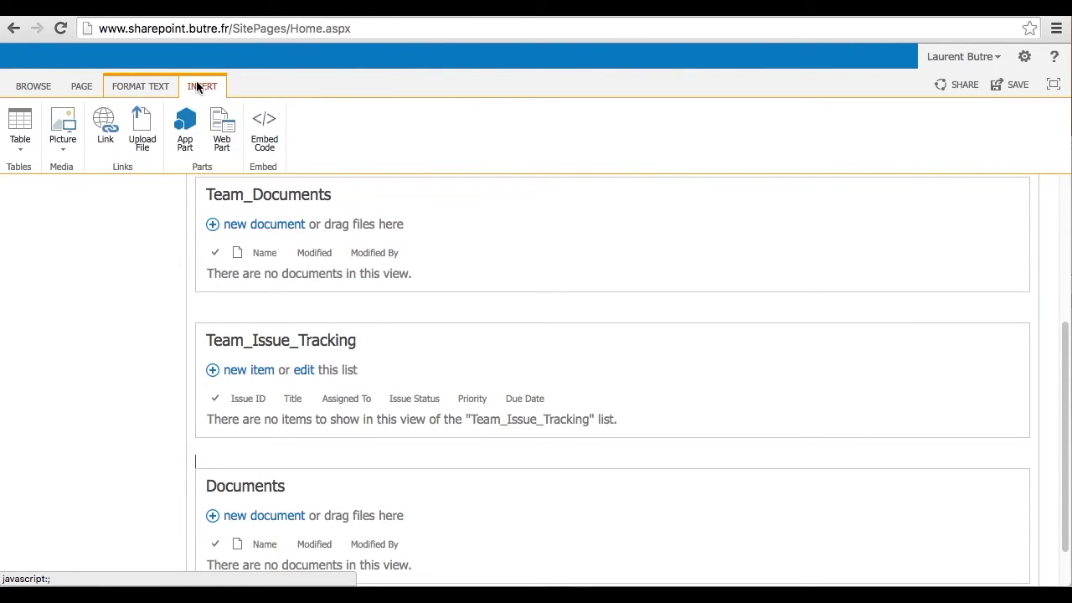
left_click(185, 136)
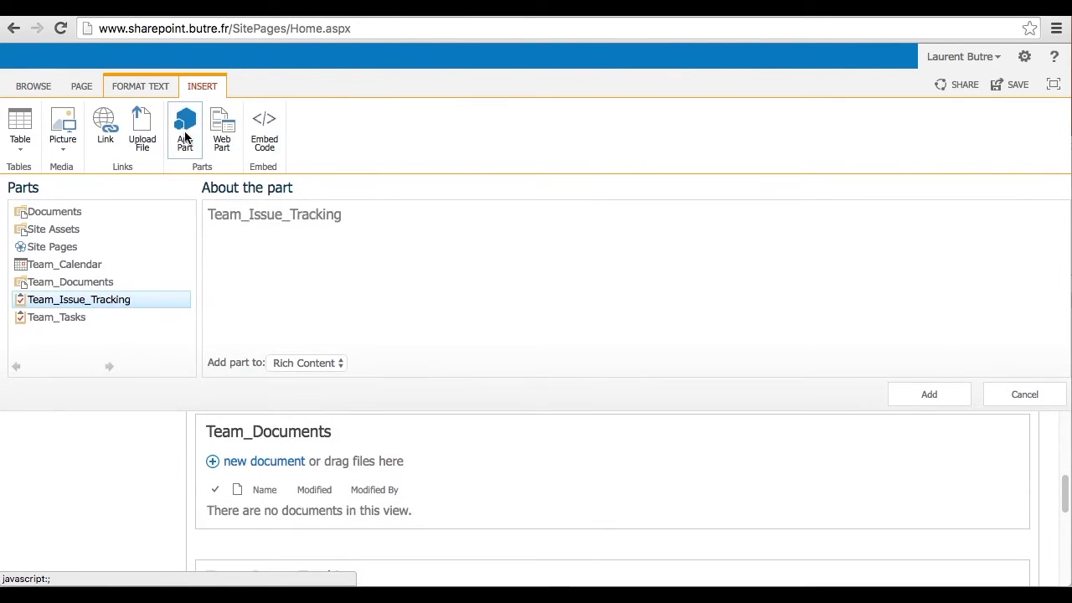
left_click(62, 318)
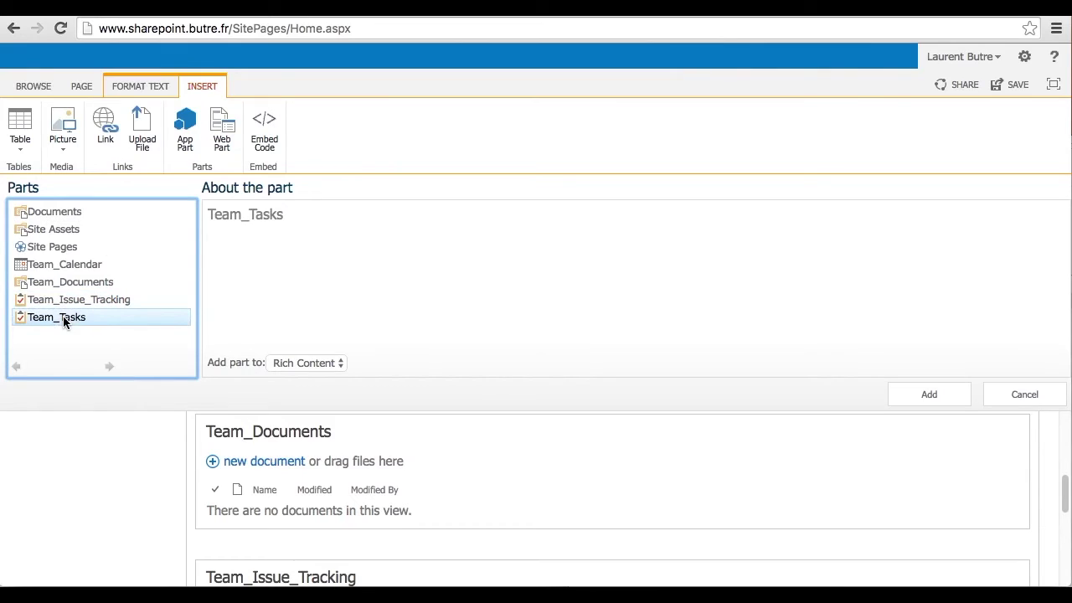
left_click(936, 394)
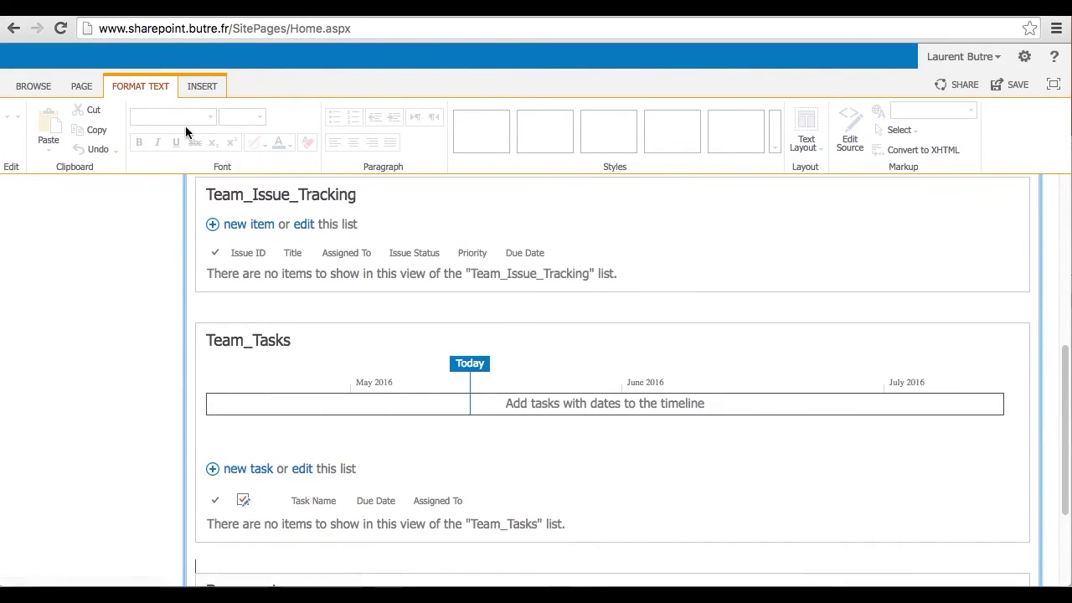
Insert the Team_Calendar app part into the home page's rich content area below the Team_Tasks part.
left_click(194, 84)
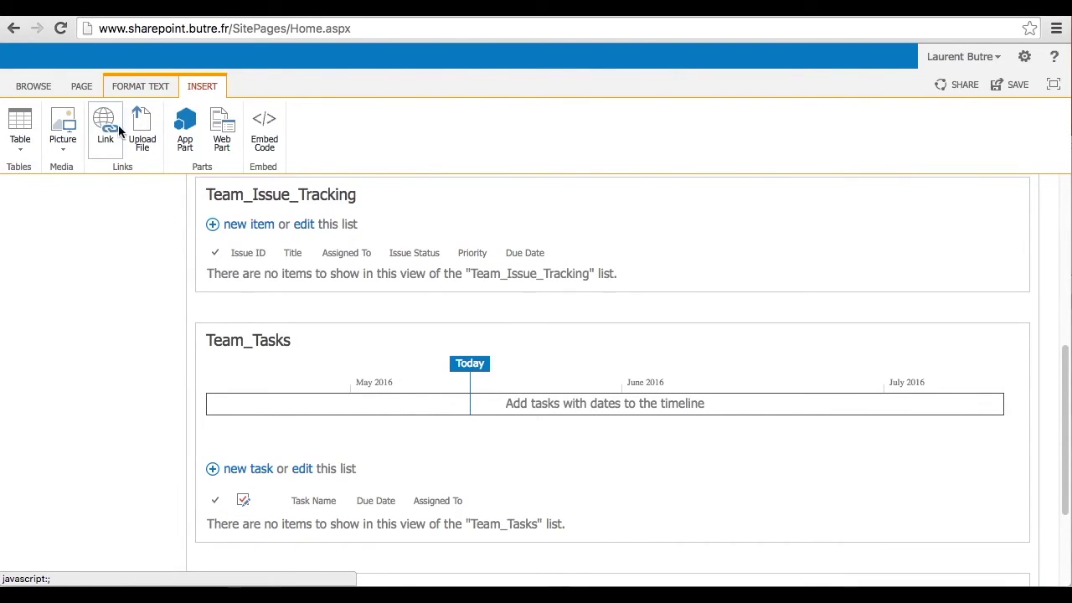
left_click(180, 127)
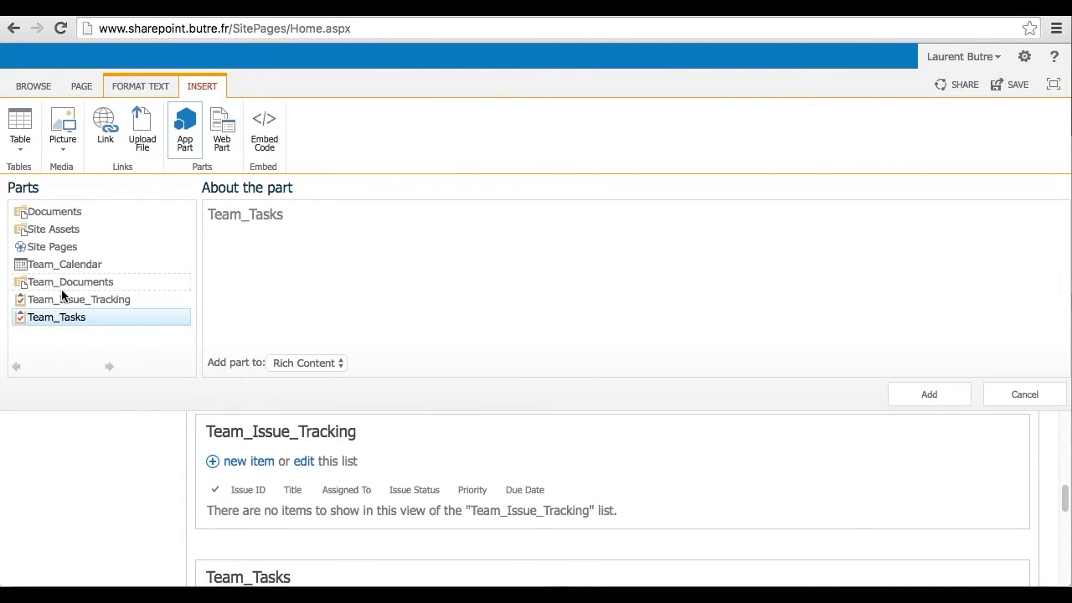
left_click(60, 263)
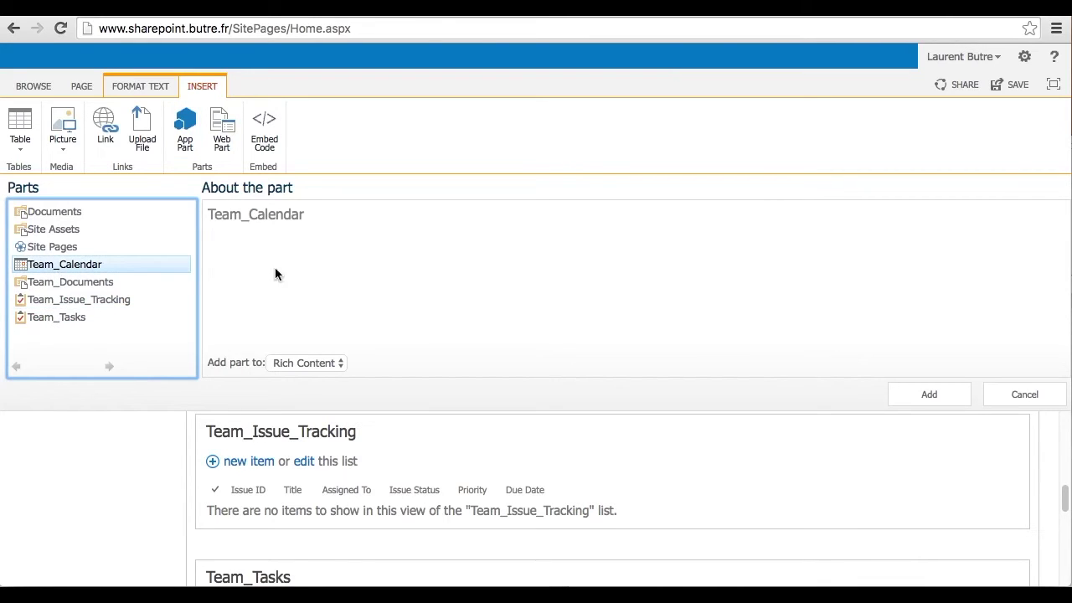
left_click(932, 394)
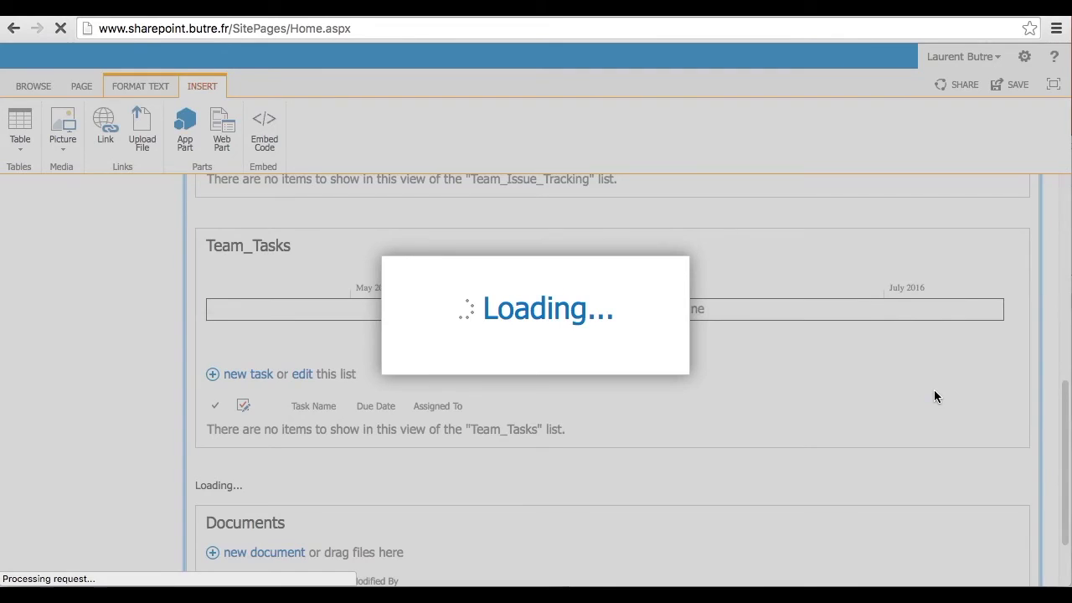
scroll(812, 433, "down", 5)
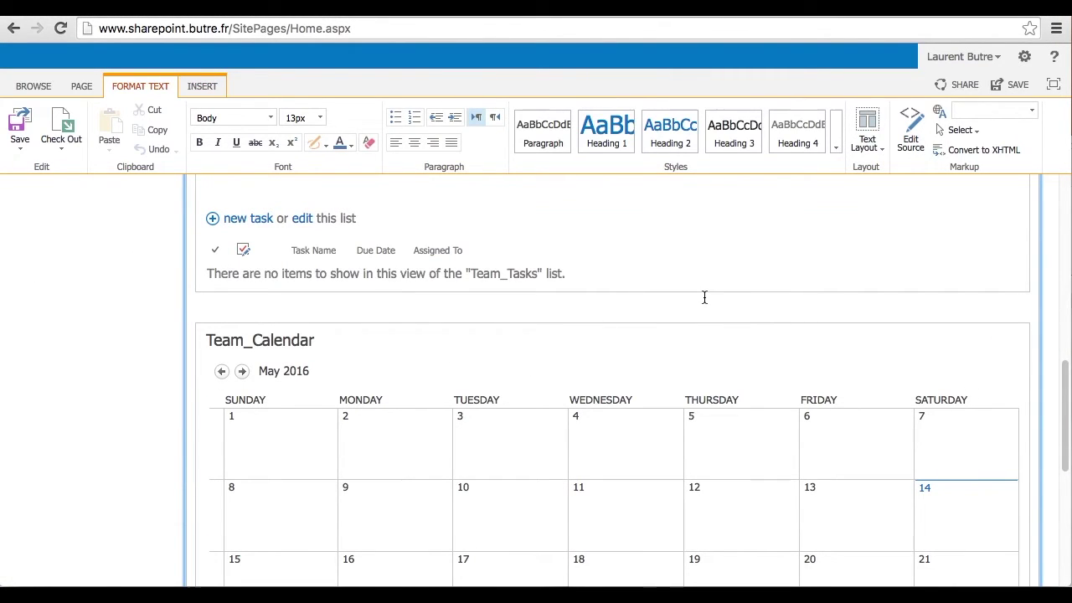
scroll(704, 298, "down", 5)
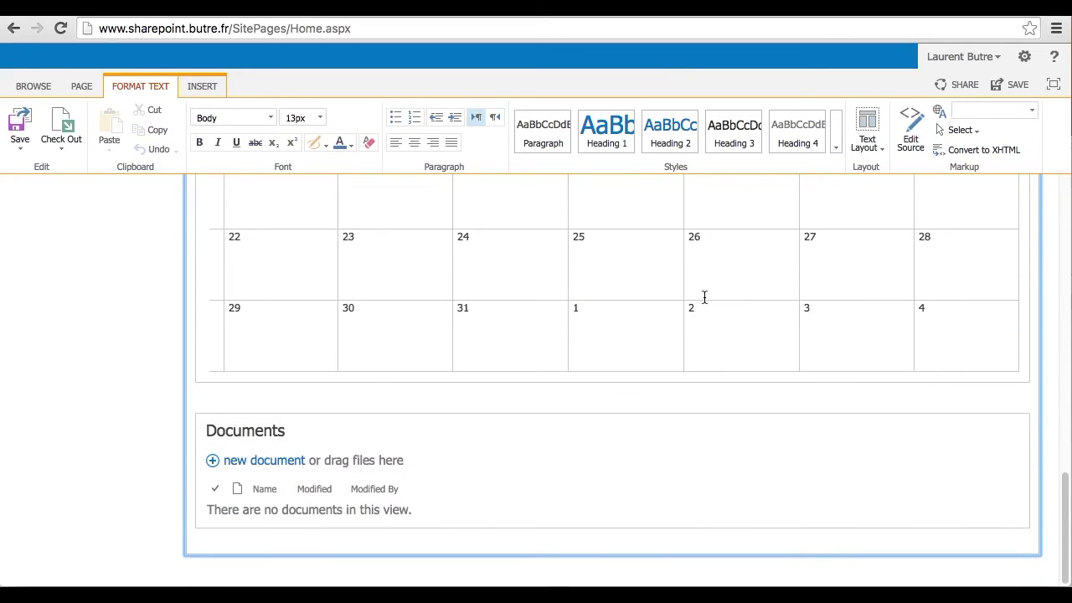
scroll(704, 297, "up", 10)
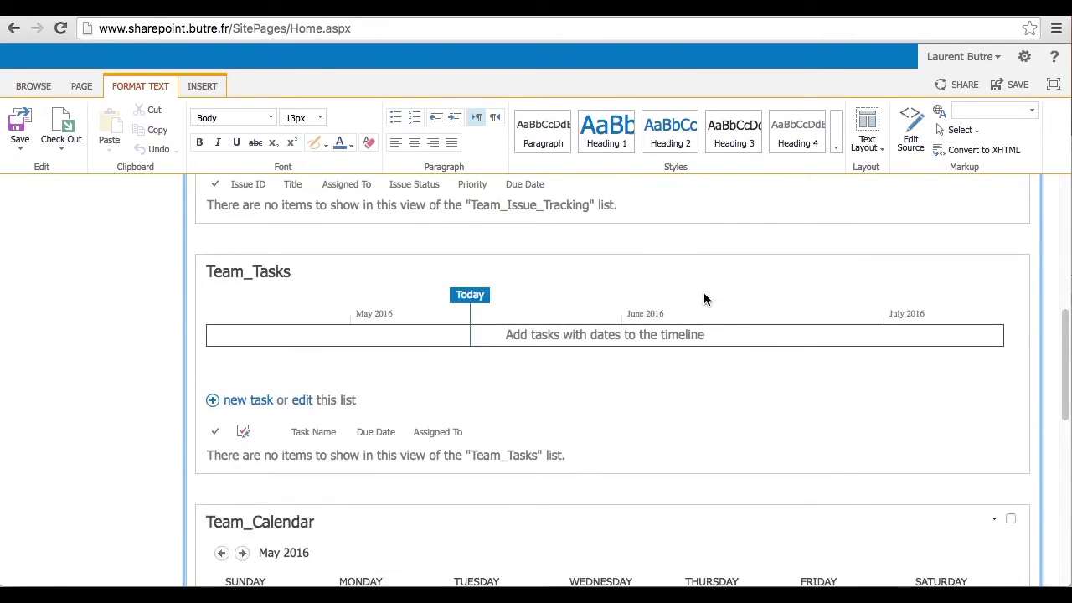
Try to move the "Get started with your site" web part further down the home page.
scroll(703, 299, "up", 4)
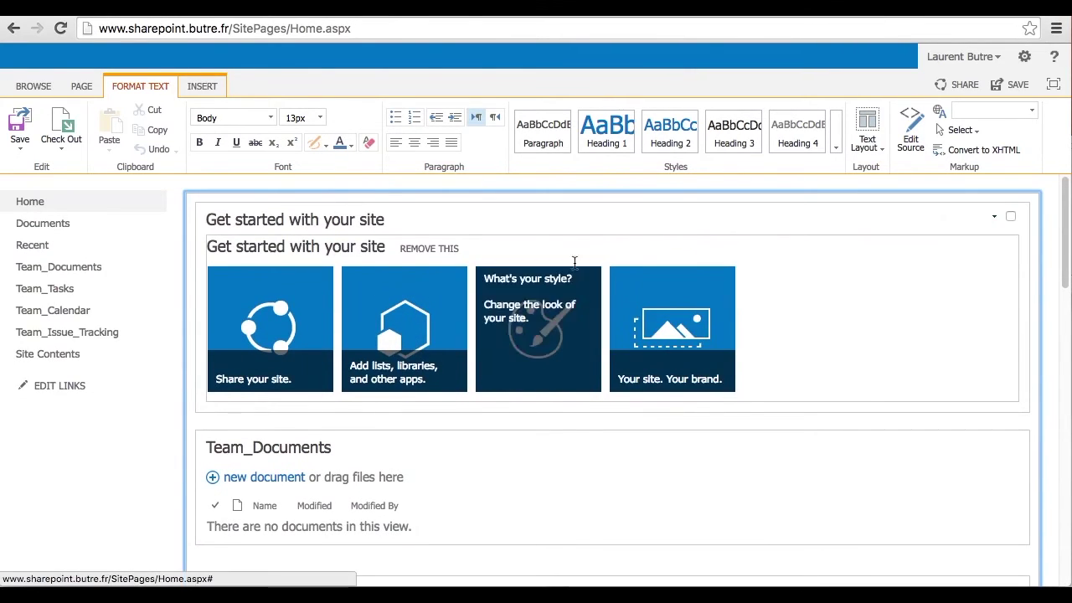
left_click(559, 241)
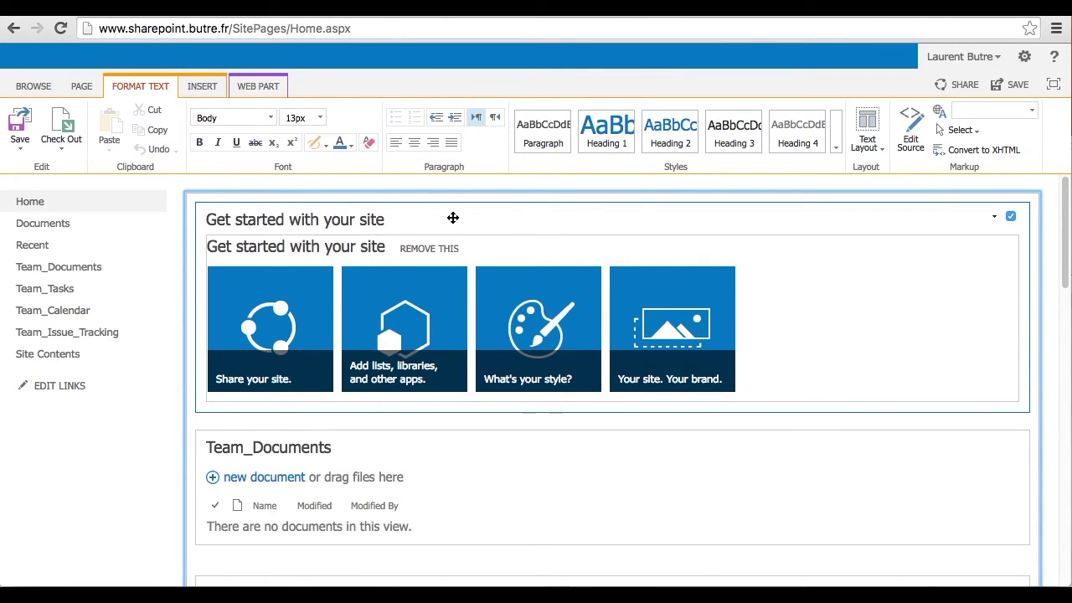
left_click_drag(452, 218, 450, 268)
left_click(459, 230)
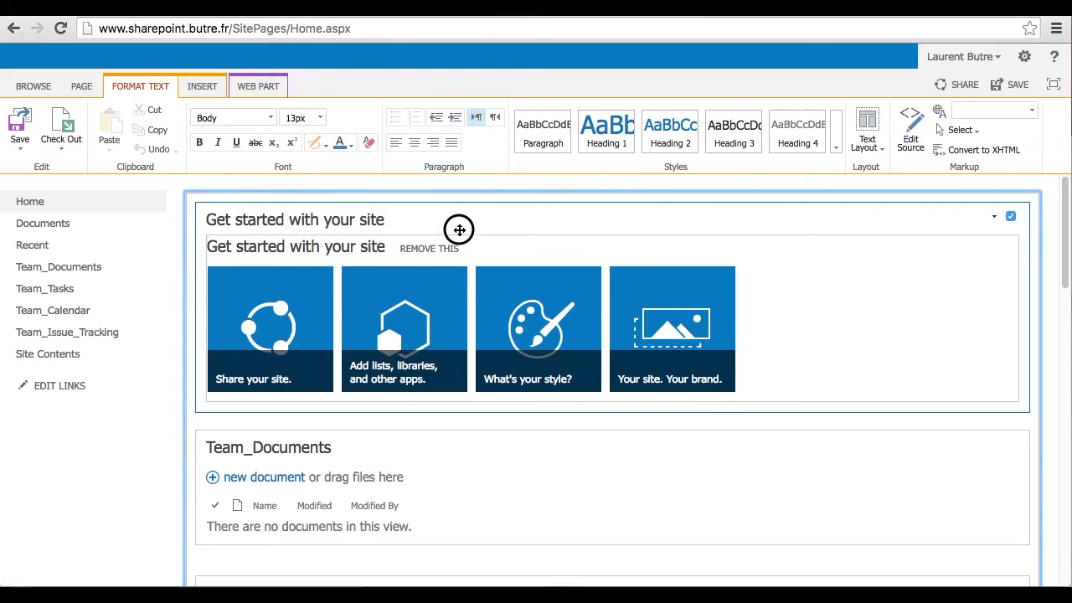
left_click(996, 222)
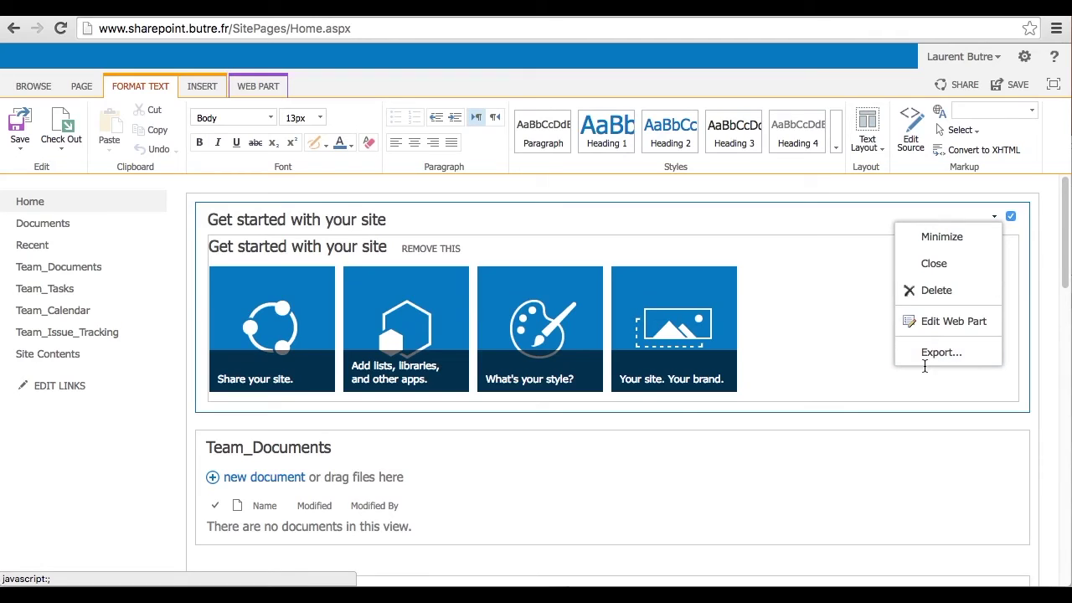
left_click(878, 227)
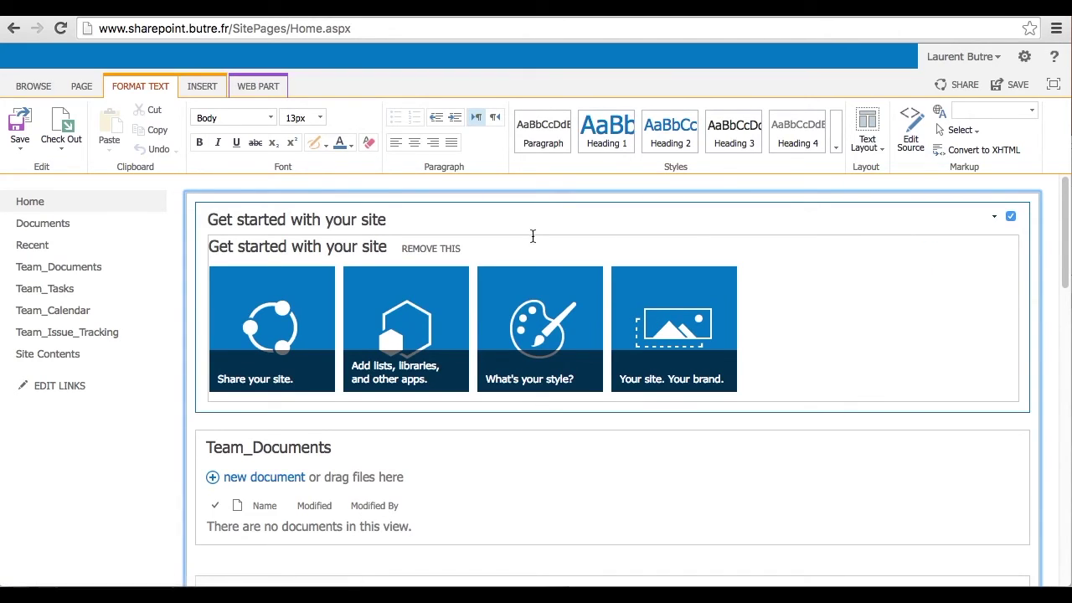
scroll(365, 421, "down", 3)
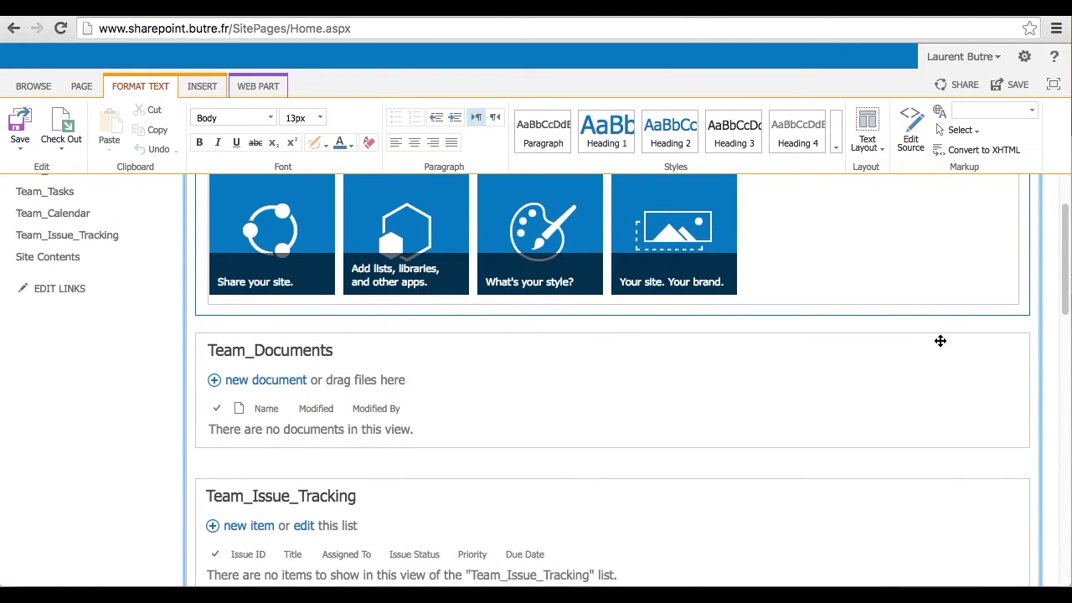
left_click(994, 348)
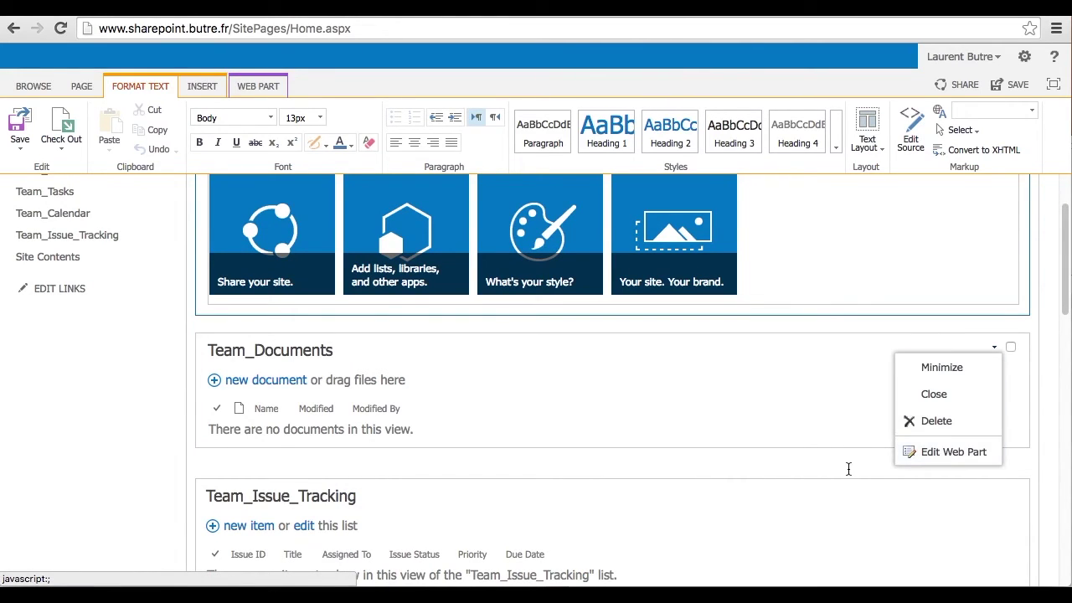
left_click(848, 468)
Permanently delete the default Documents web part below Team_Calendar and save the home page.
scroll(849, 468, "down", 20)
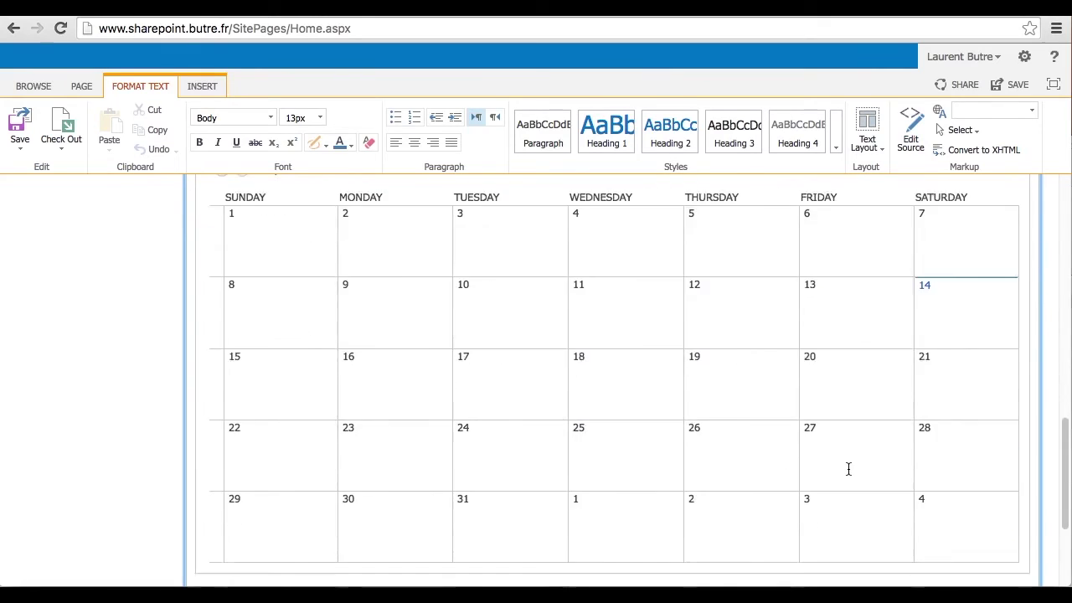
scroll(848, 469, "down", 5)
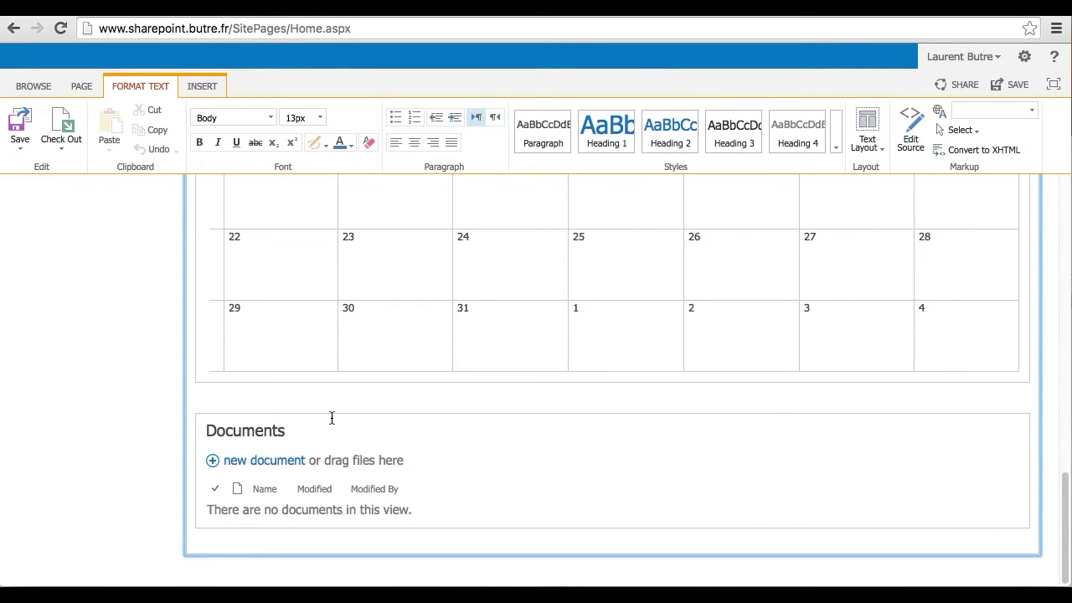
left_click(994, 431)
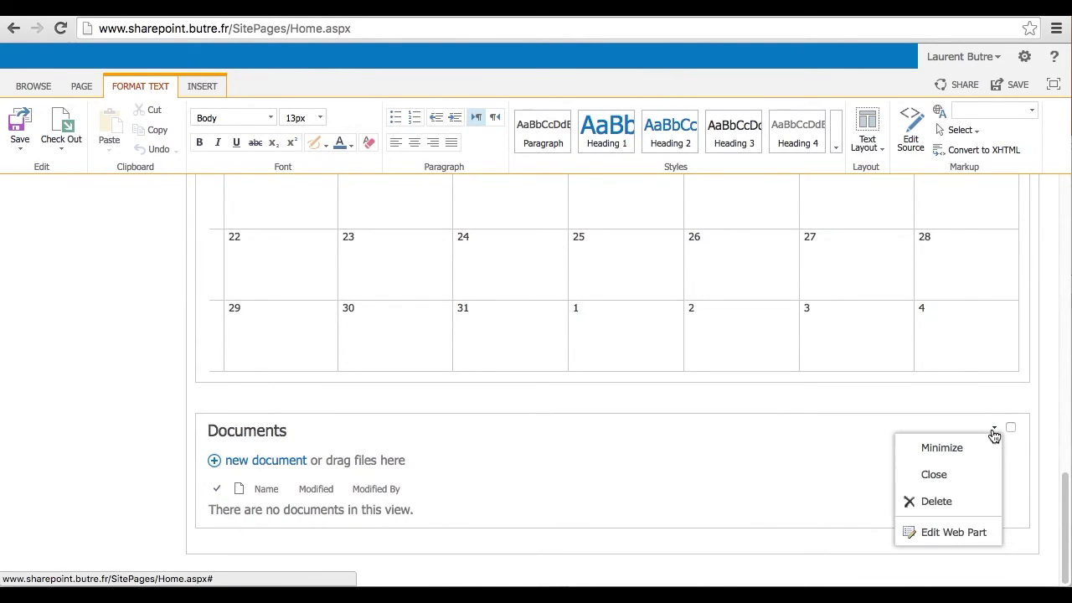
left_click(949, 502)
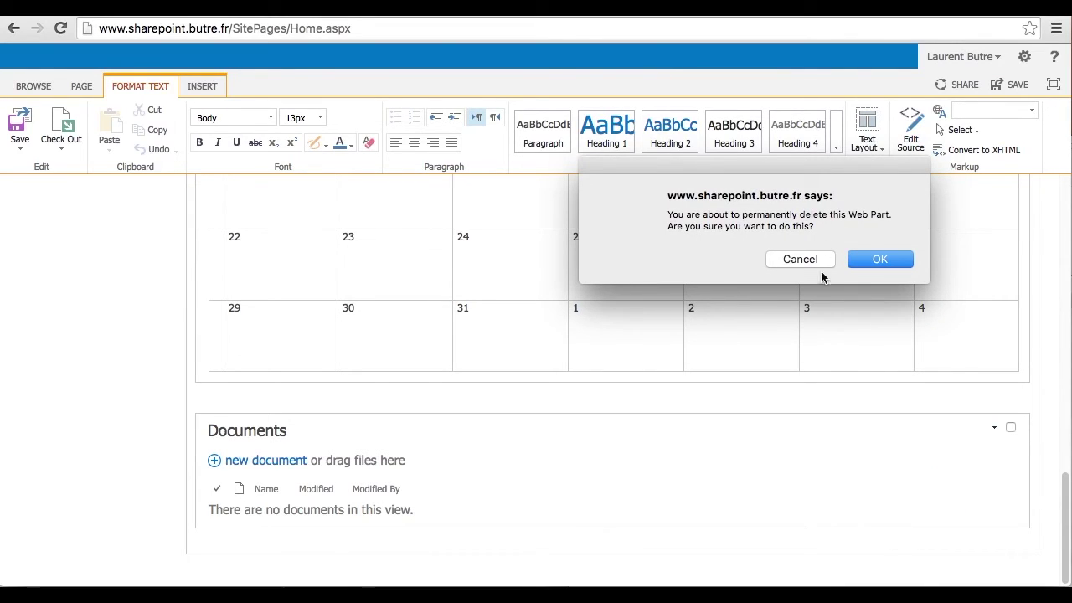
left_click(872, 261)
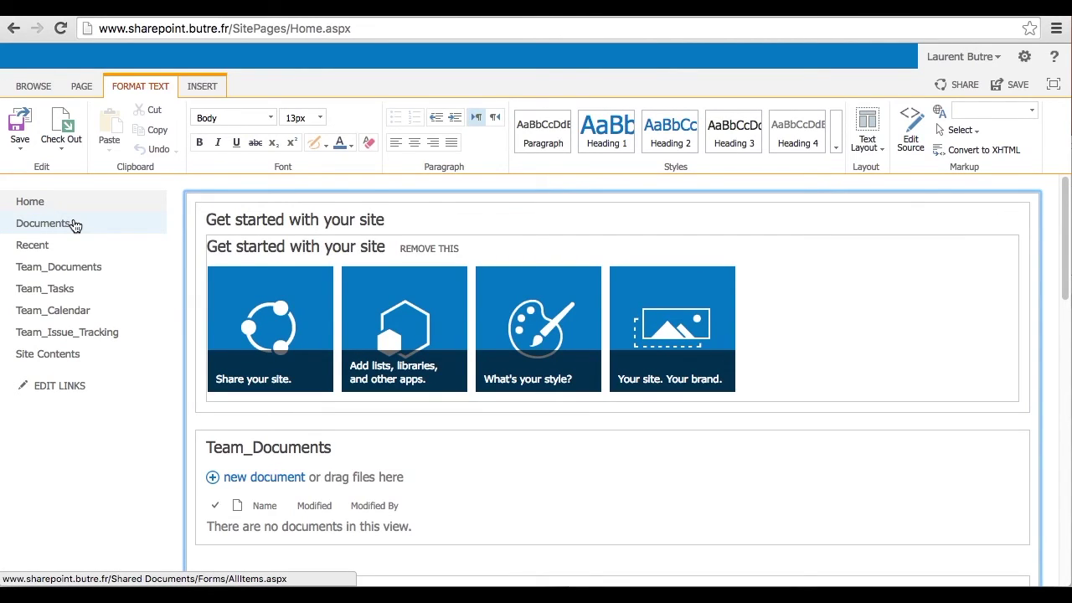
left_click(21, 124)
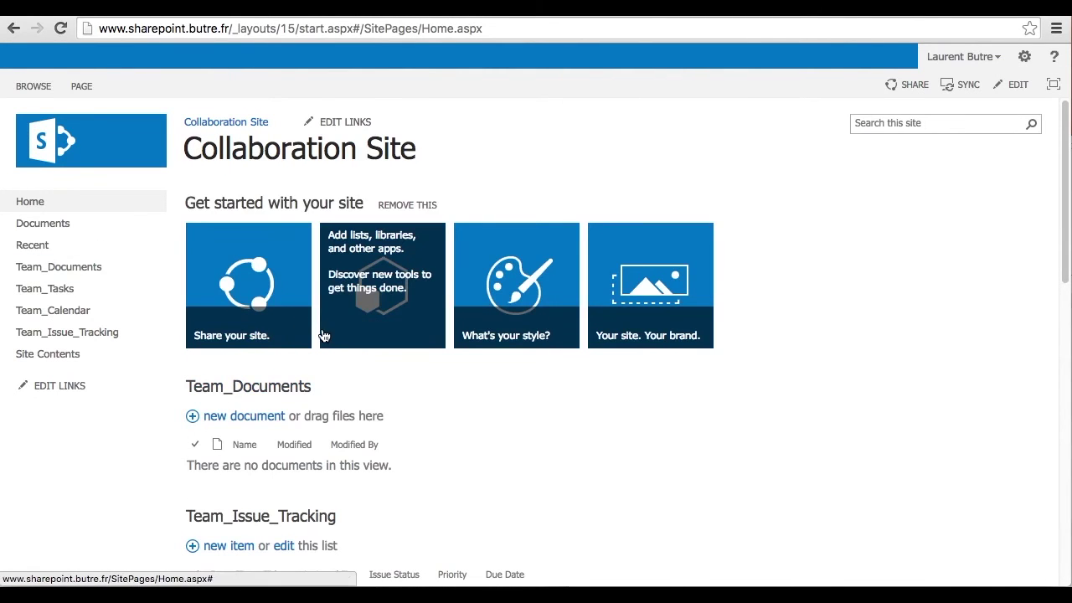
Set the default Documents library not to display on the Quick Launch and save its general settings.
scroll(324, 335, "down", 2)
scroll(324, 335, "down", 8)
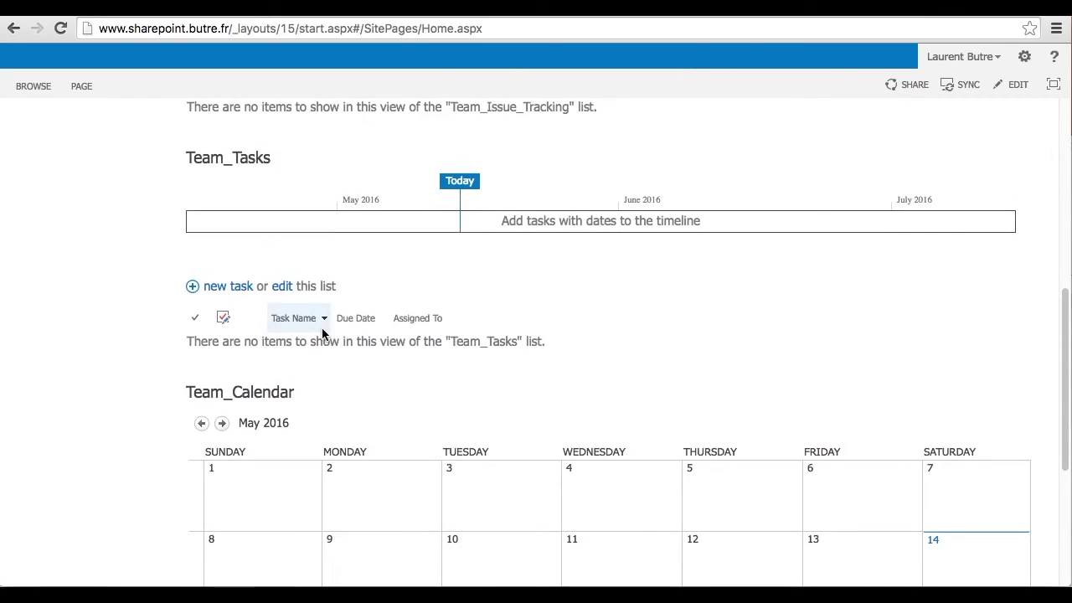
scroll(322, 334, "up", 10)
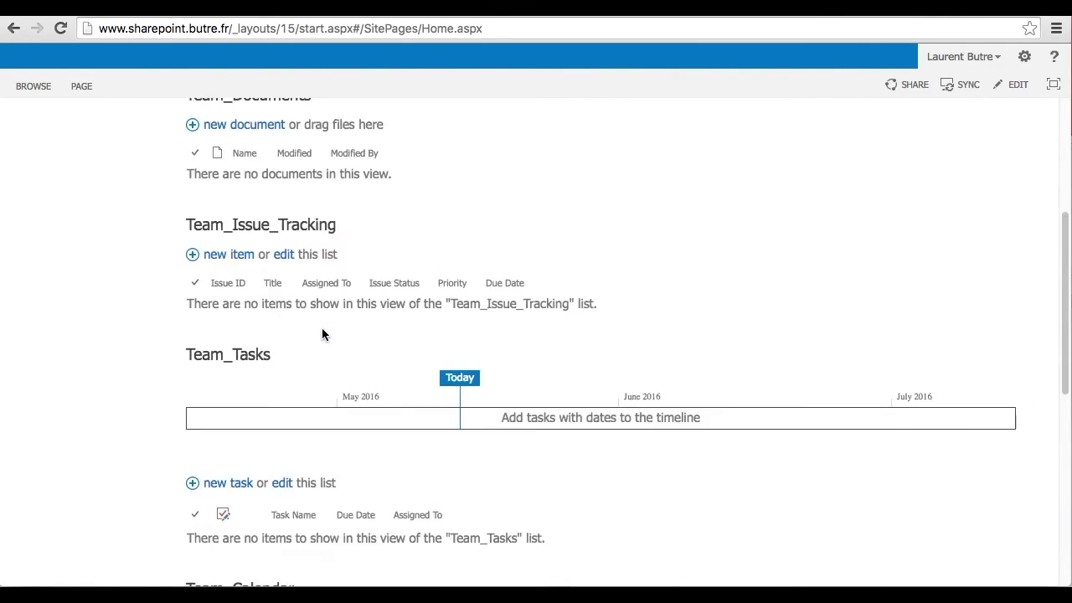
scroll(322, 334, "up", 1)
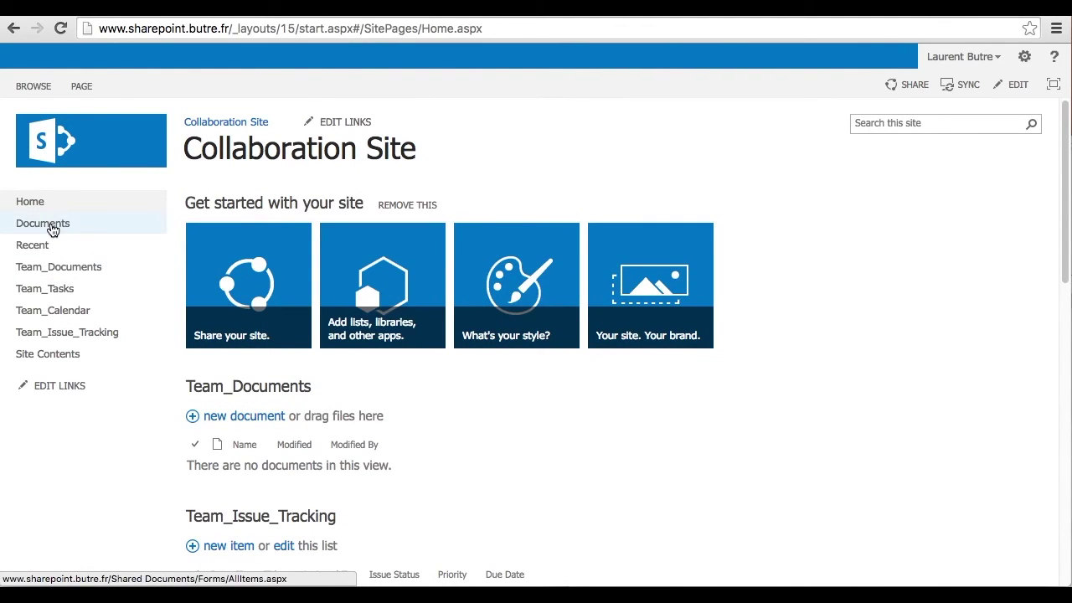
left_click(51, 231)
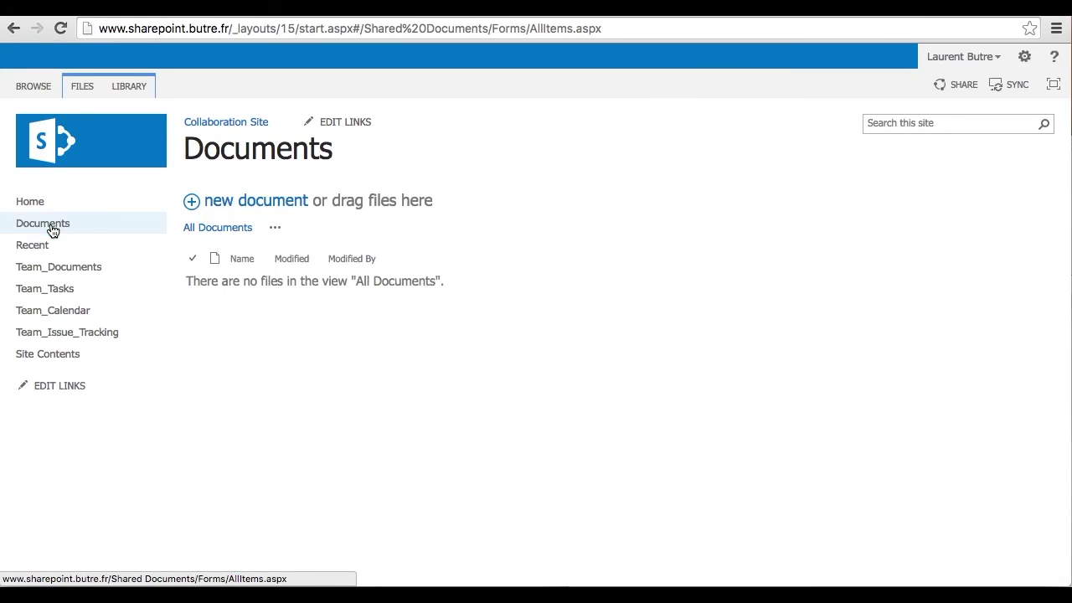
left_click(134, 85)
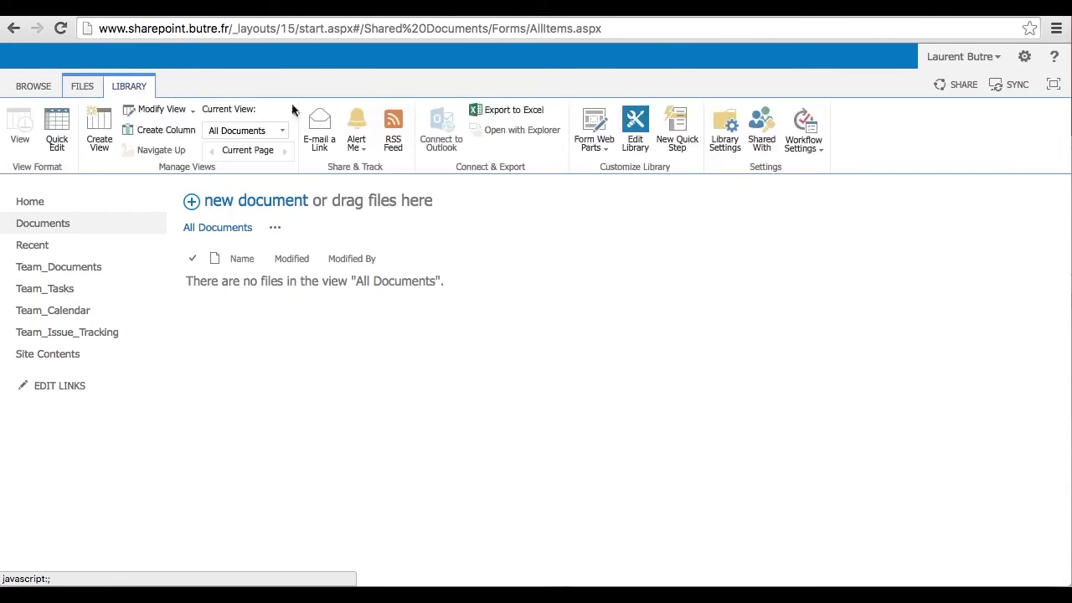
left_click(721, 141)
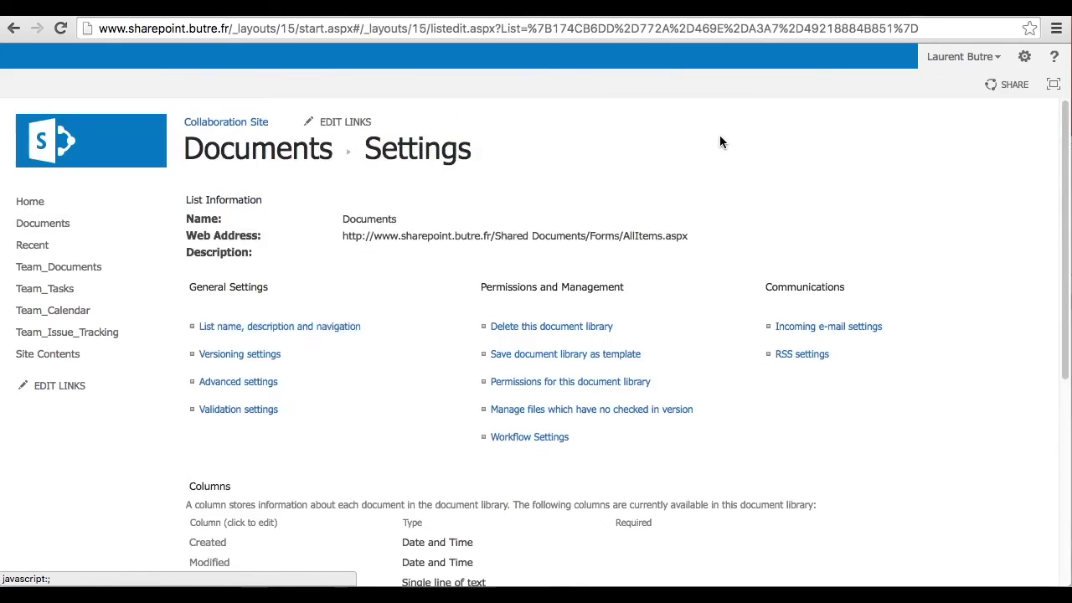
left_click(340, 326)
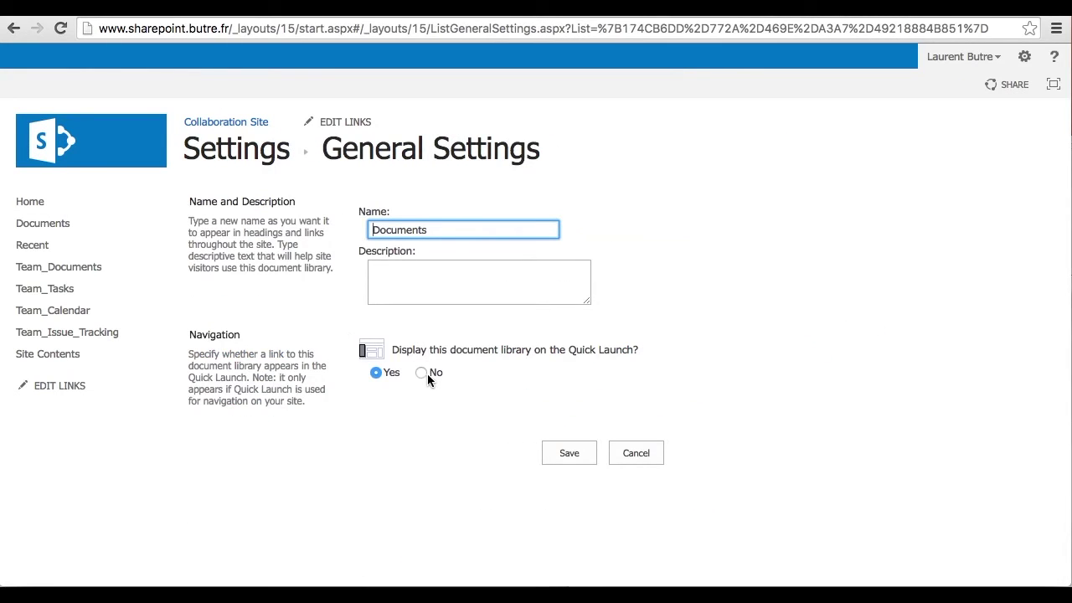
left_click(560, 453)
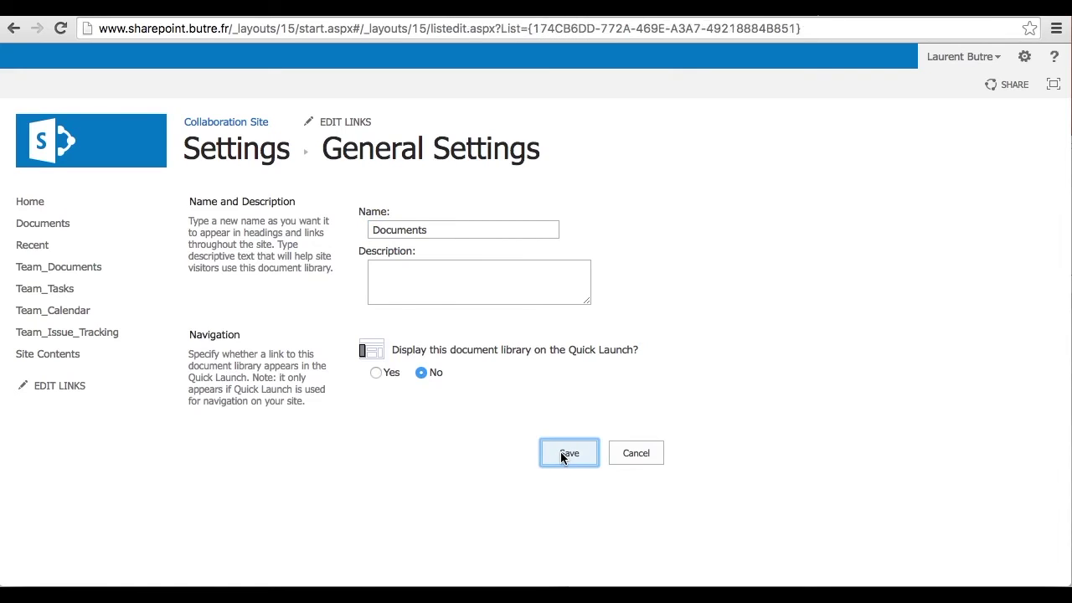
Open the home page for editing and minimize the "Get started with your site" web part.
left_click(29, 209)
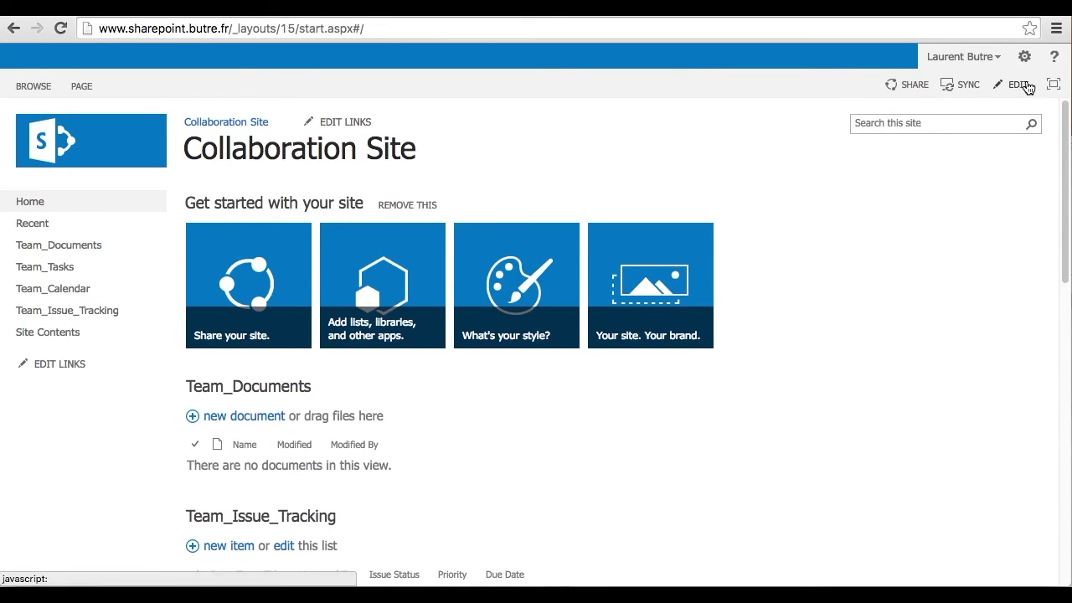
left_click(1025, 87)
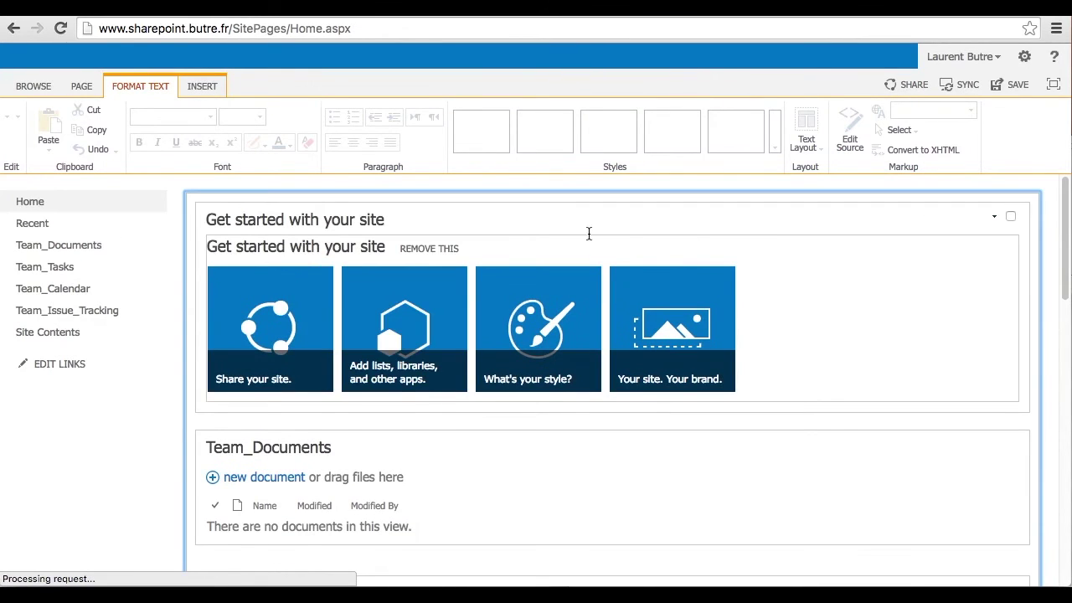
left_click(530, 216)
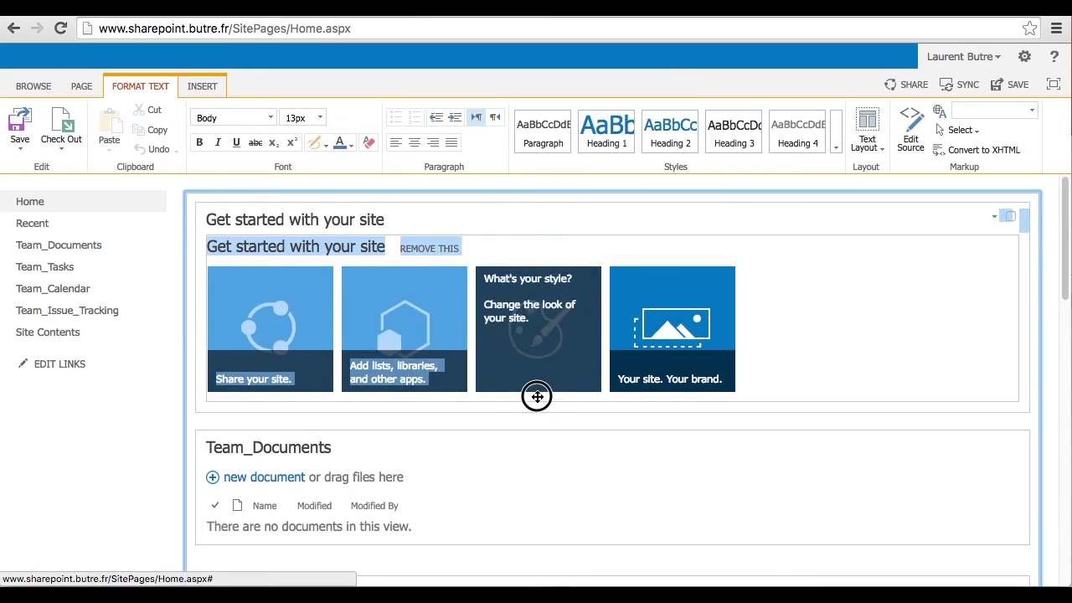
left_click(324, 224)
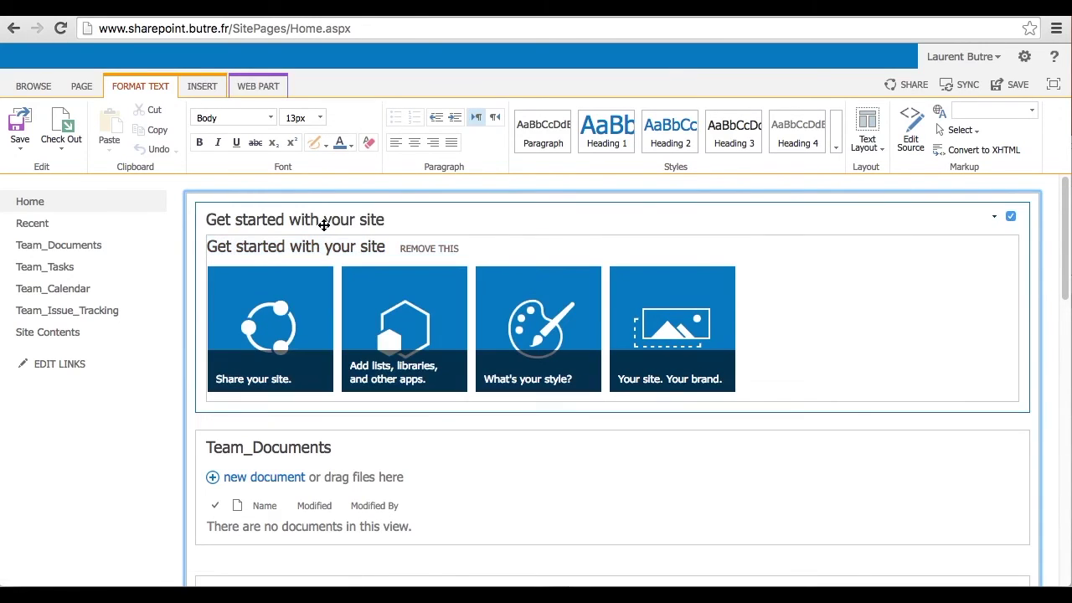
left_click_drag(324, 224, 275, 170)
left_click(259, 87)
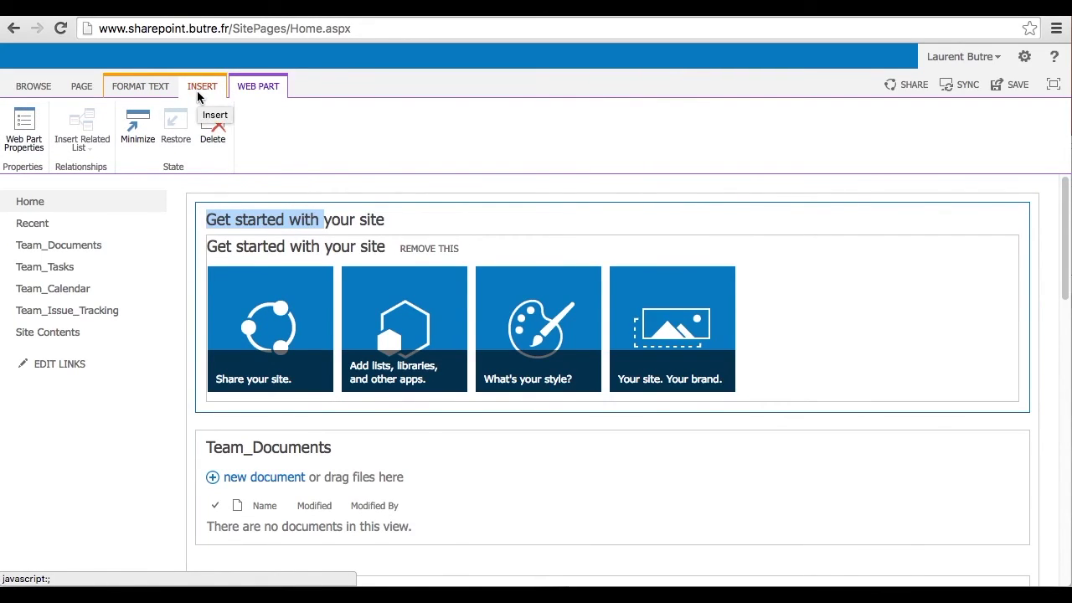
left_click(138, 122)
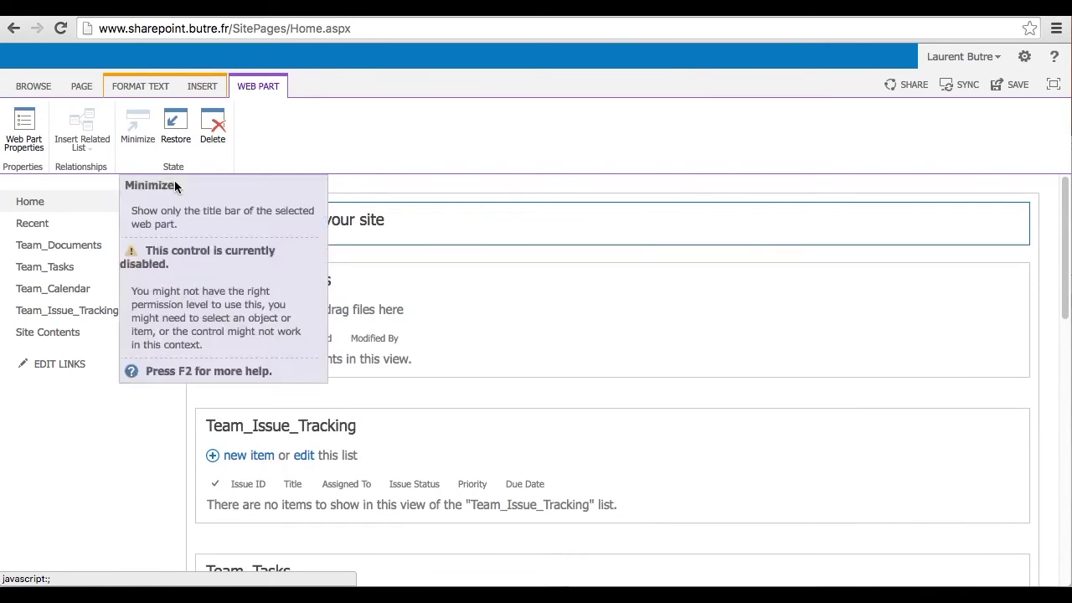
left_click(299, 255)
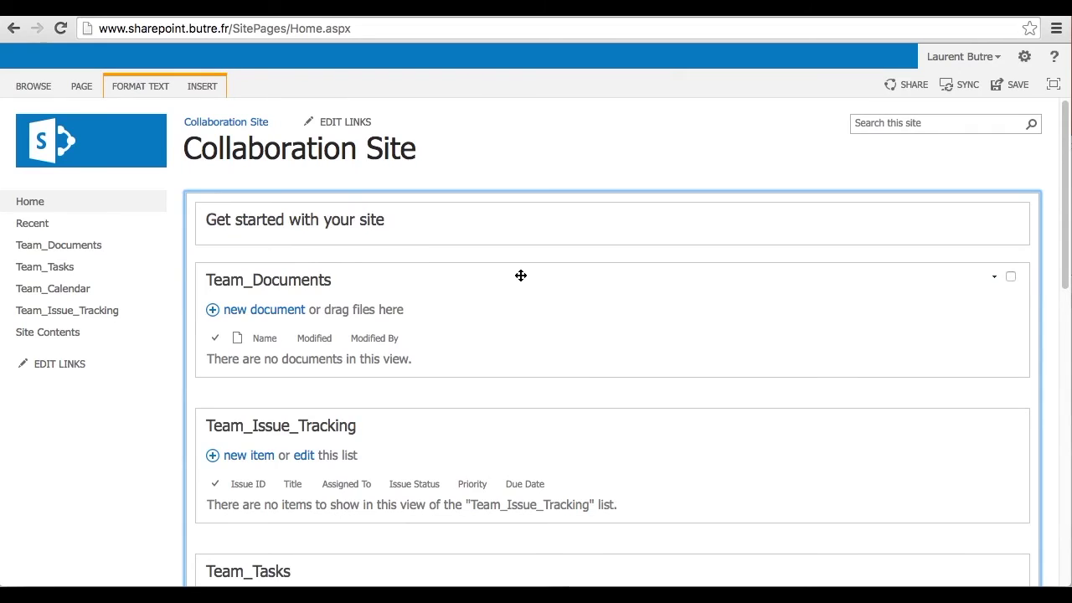
Apply the "Two columns" text layout to the home page and save the page.
scroll(520, 276, "down", 3)
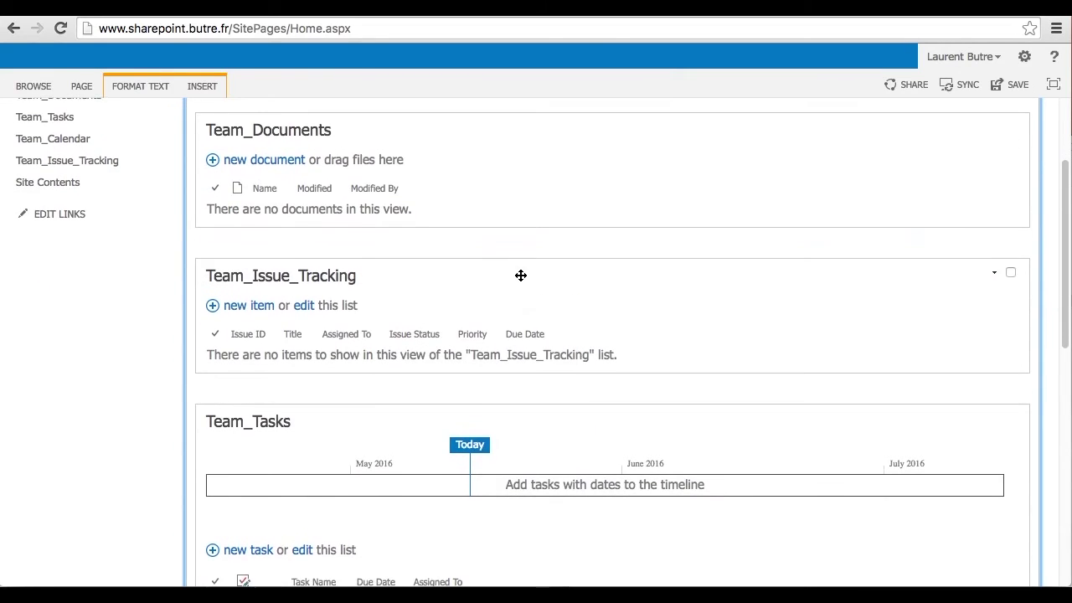
scroll(520, 276, "up", 3)
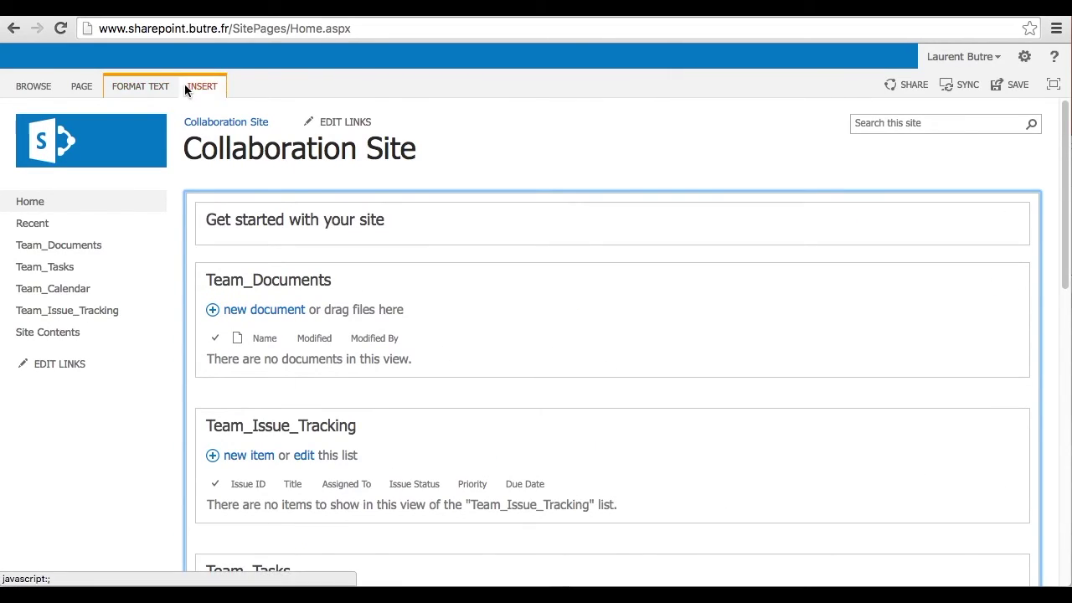
left_click(117, 86)
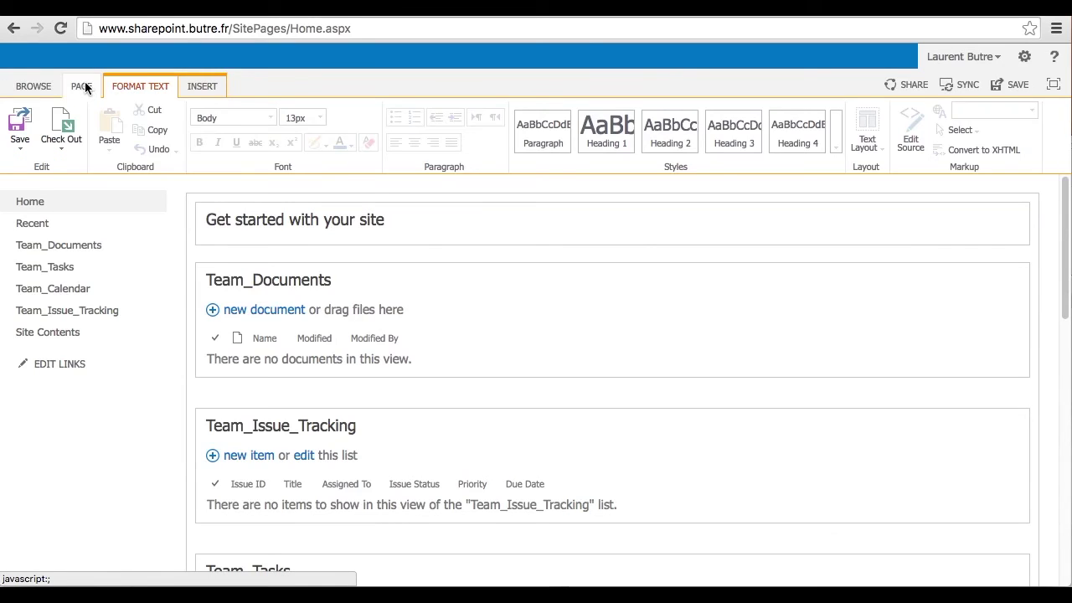
left_click(83, 86)
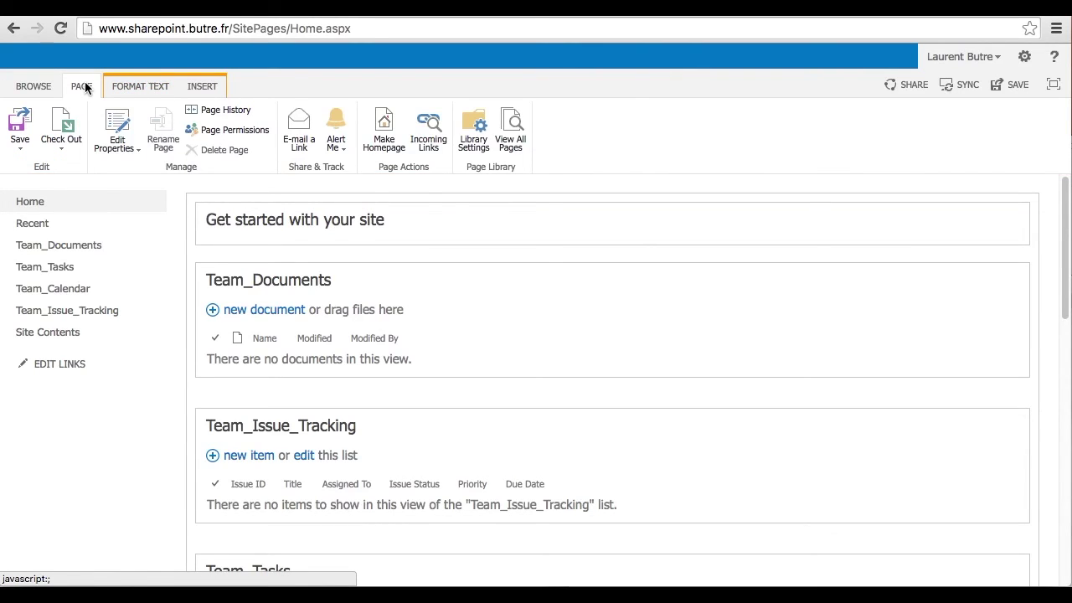
left_click(131, 83)
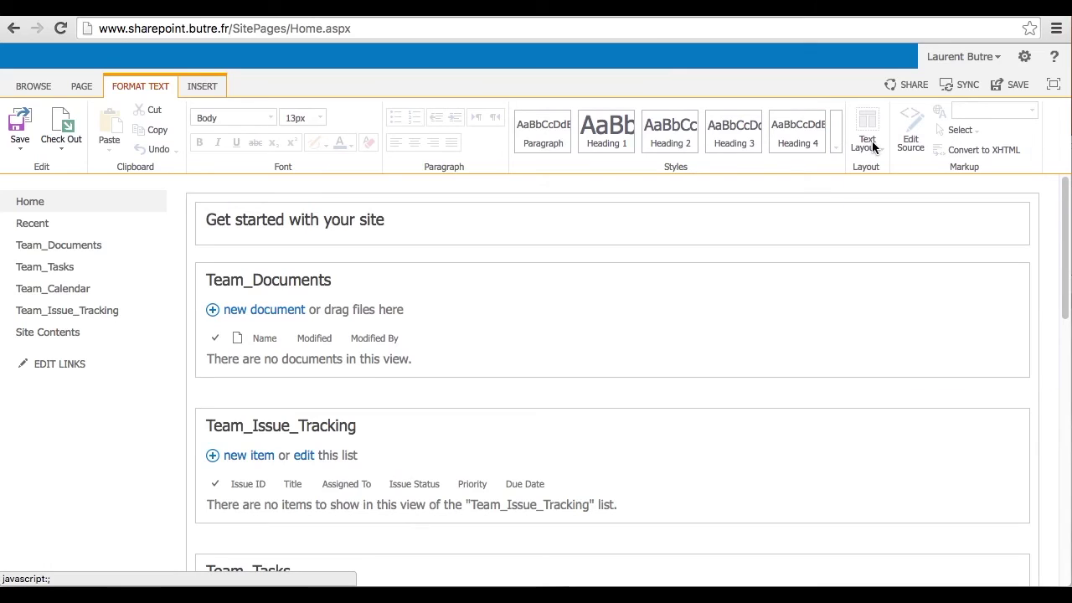
left_click(863, 256)
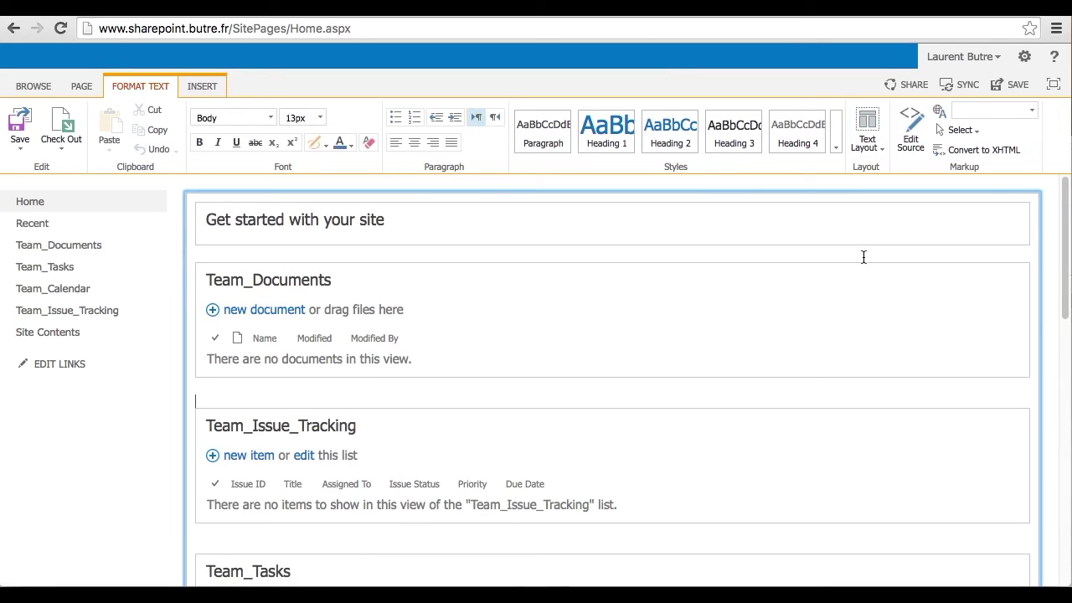
left_click(866, 144)
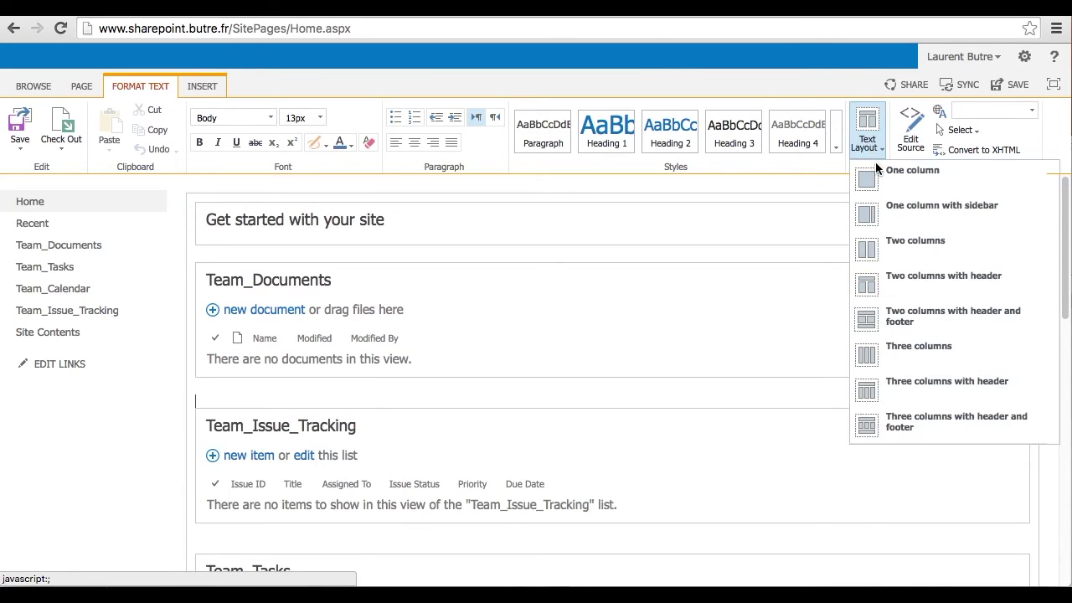
left_click(887, 250)
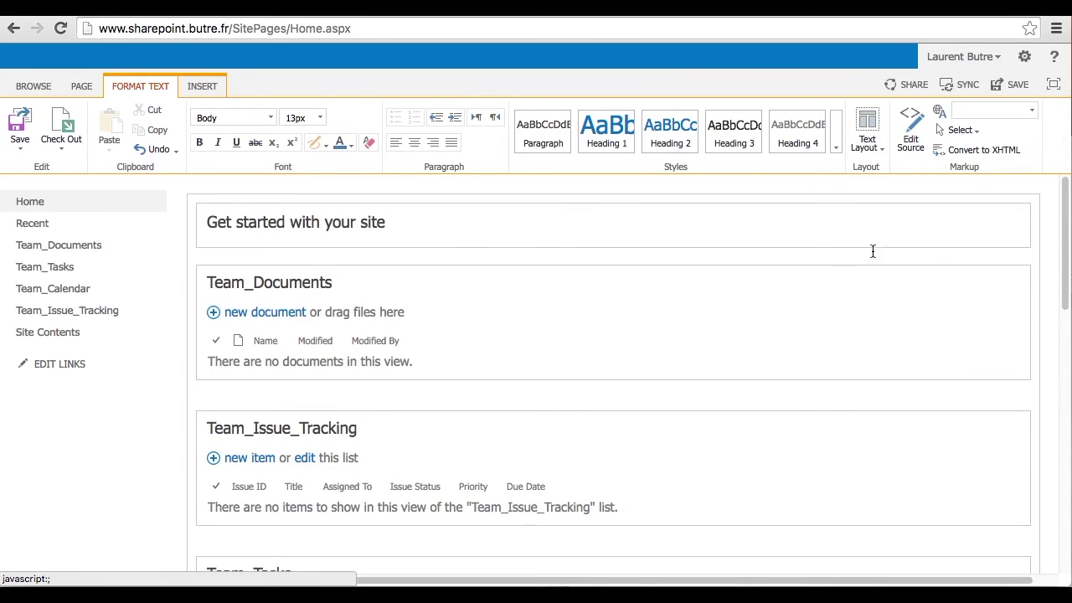
left_click(17, 130)
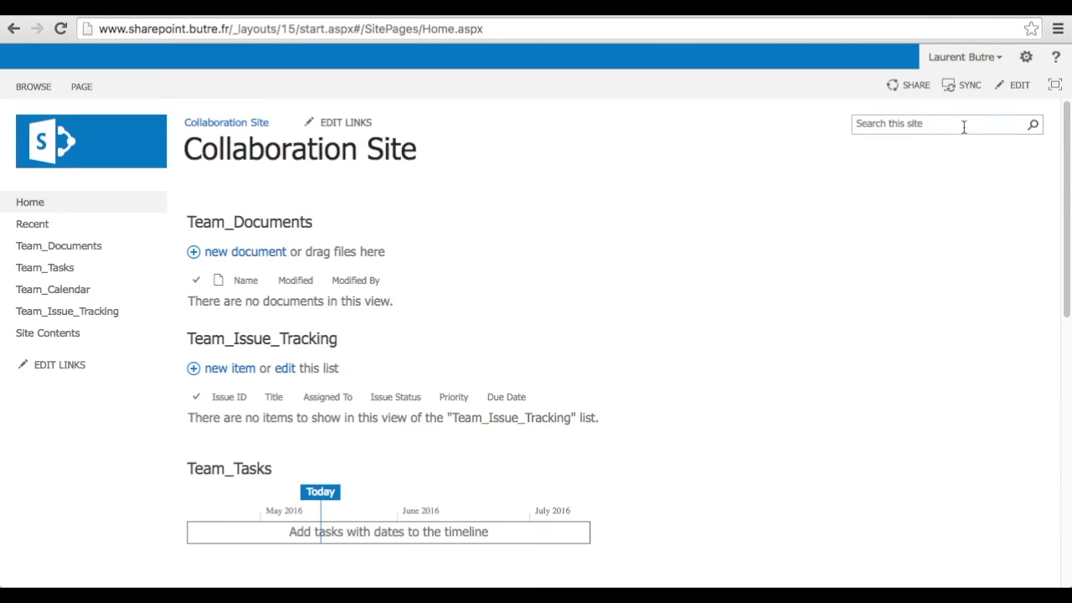
Edit the home page and move the Team_Documents, Team_Issue_Tracking and Team_Calendar parts into the empty second column.
left_click(1018, 87)
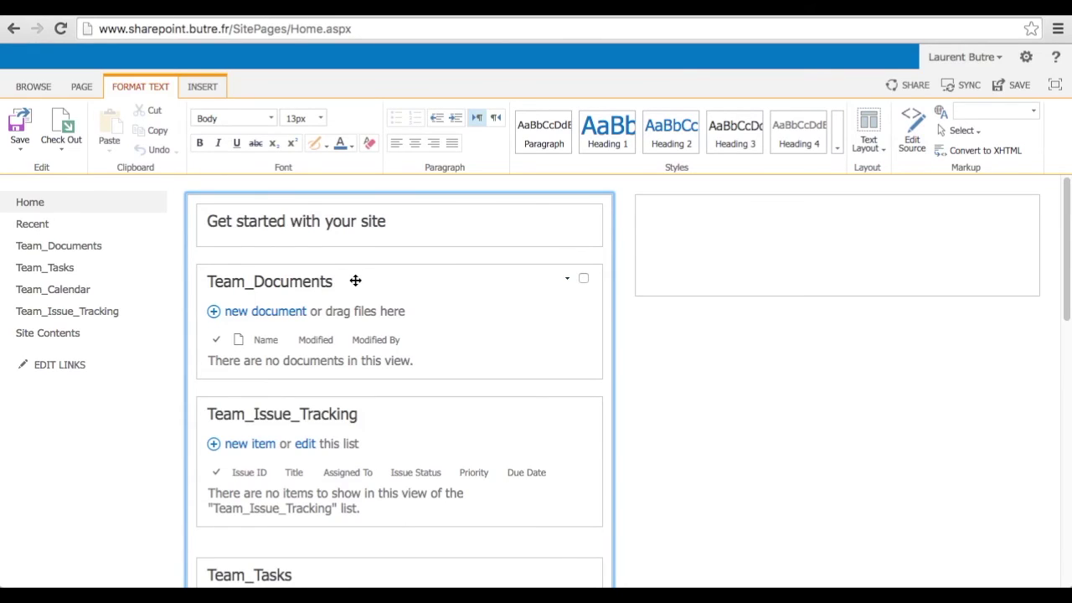
left_click_drag(355, 280, 744, 247)
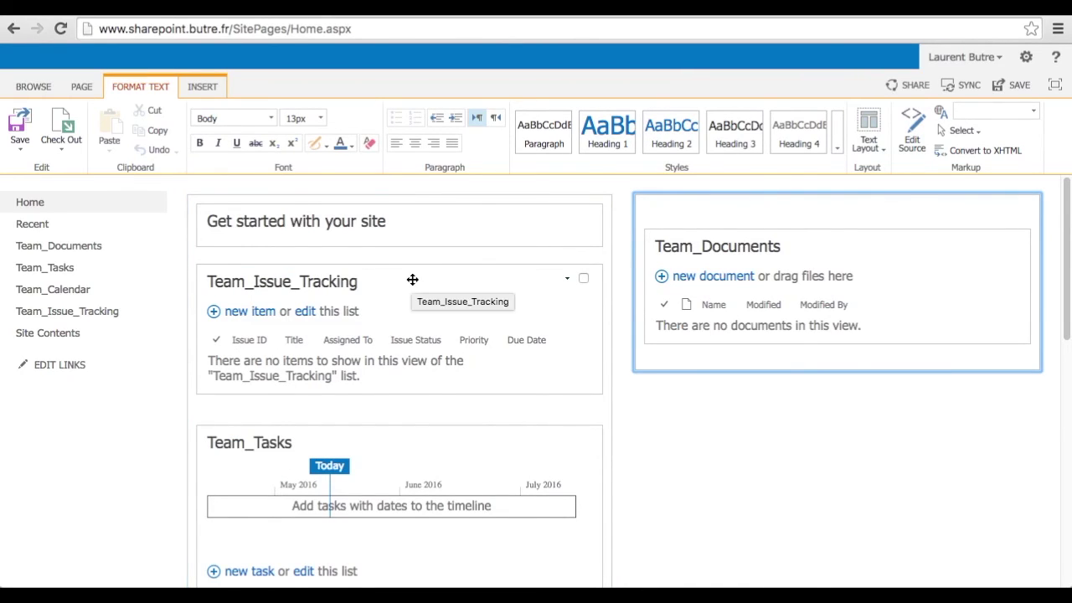
left_click_drag(412, 280, 708, 364)
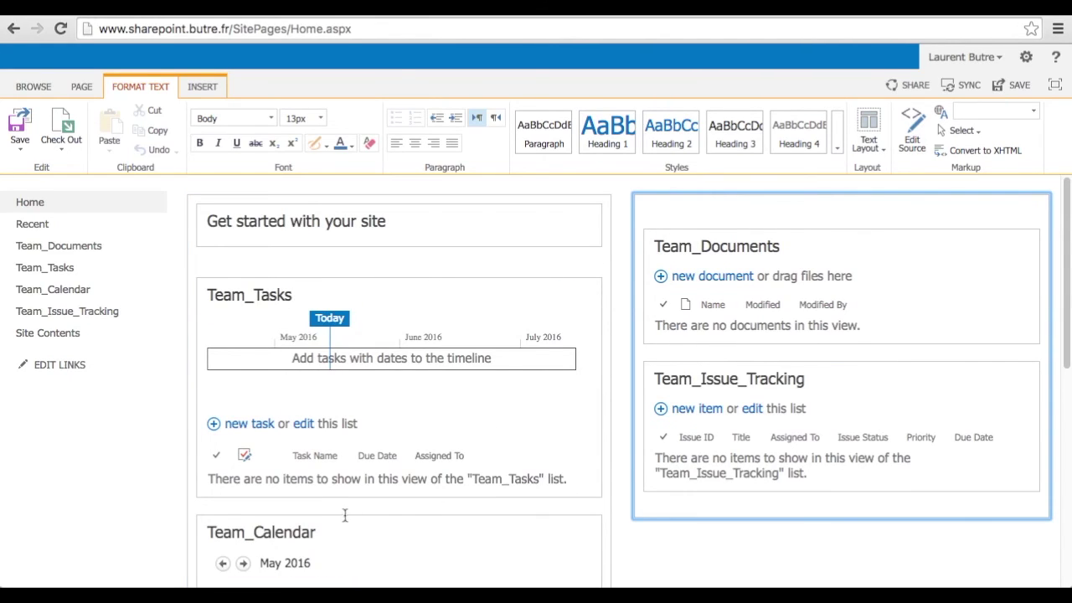
left_click_drag(377, 534, 684, 520)
scroll(441, 495, "down", 5)
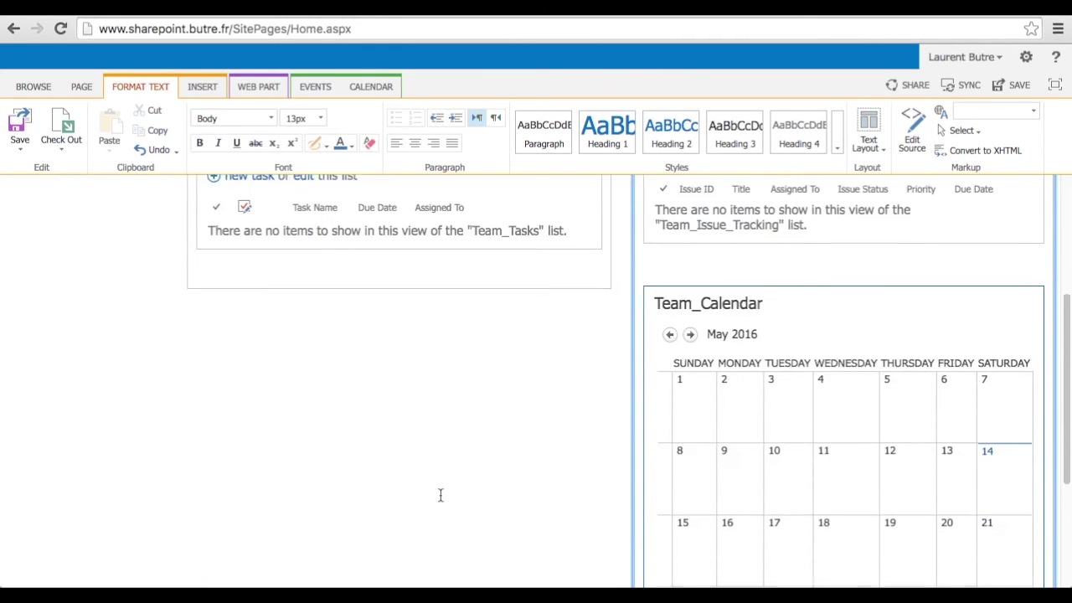
scroll(440, 495, "up", 5)
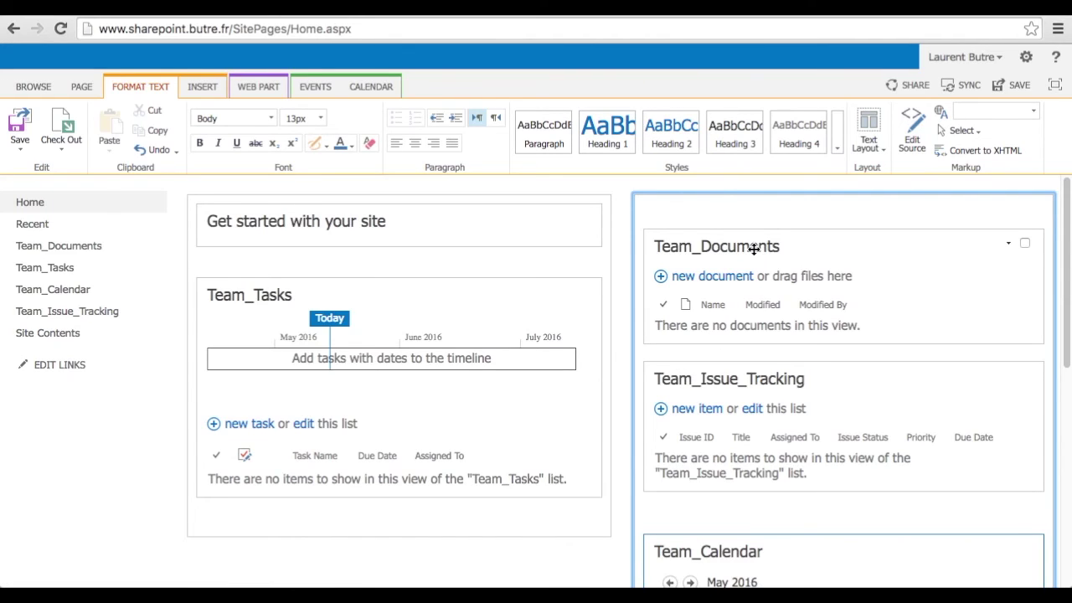
Move the Team_Documents part back to the first column, below Team_Tasks, and save the home page.
left_click_drag(753, 244, 505, 525)
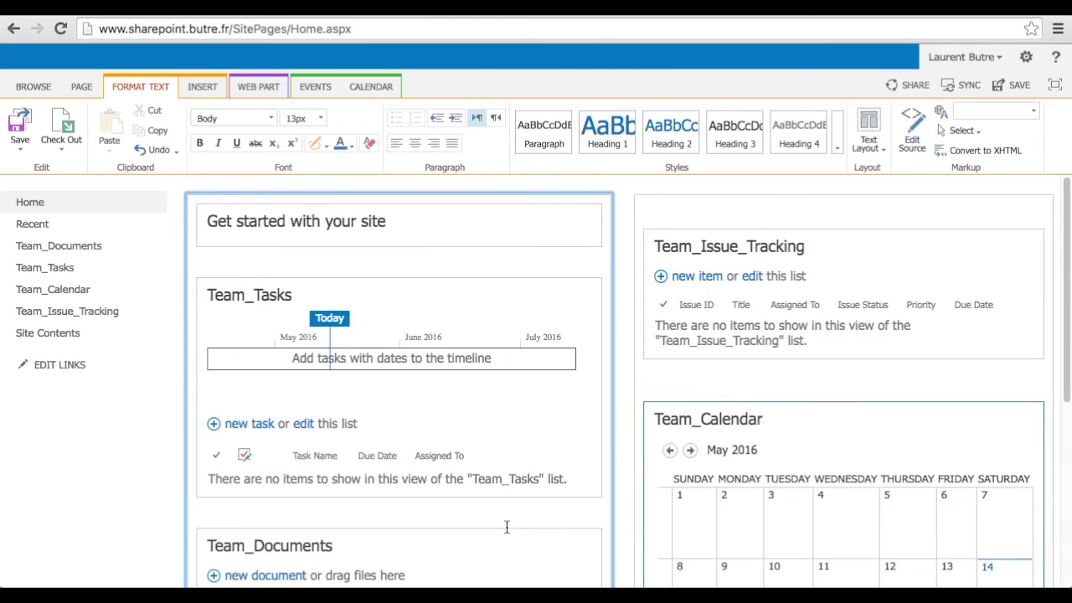
scroll(455, 465, "down", 2)
scroll(456, 461, "up", 3)
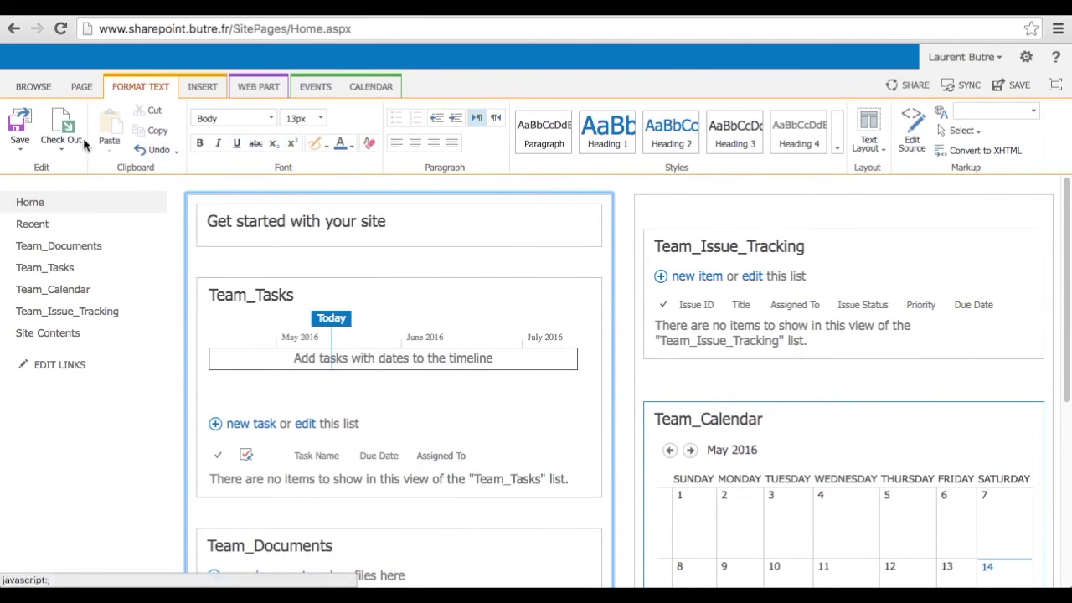
left_click(20, 134)
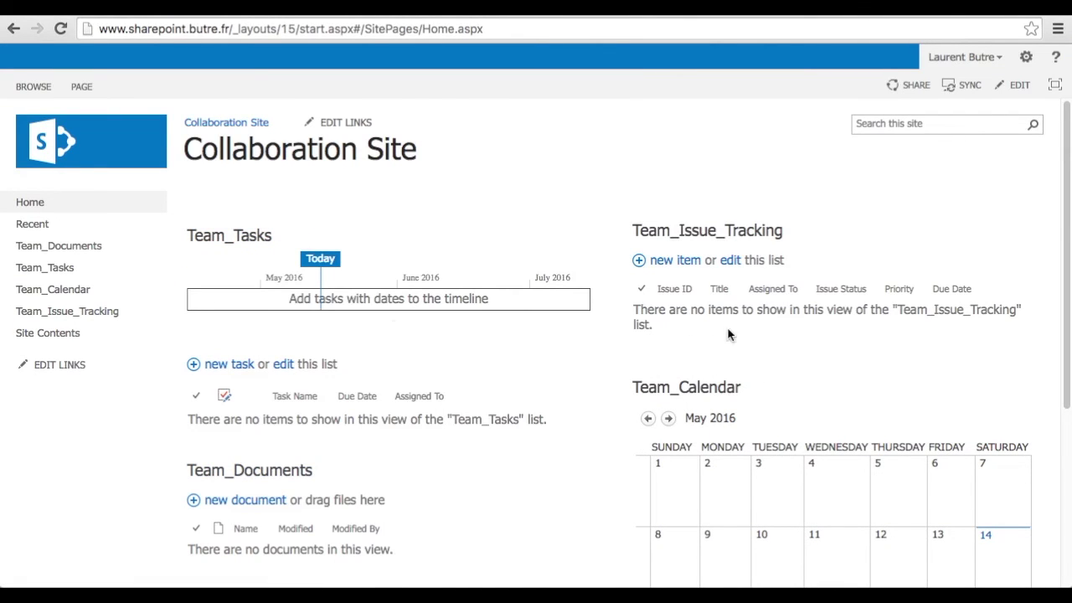
scroll(921, 498, "down", 2)
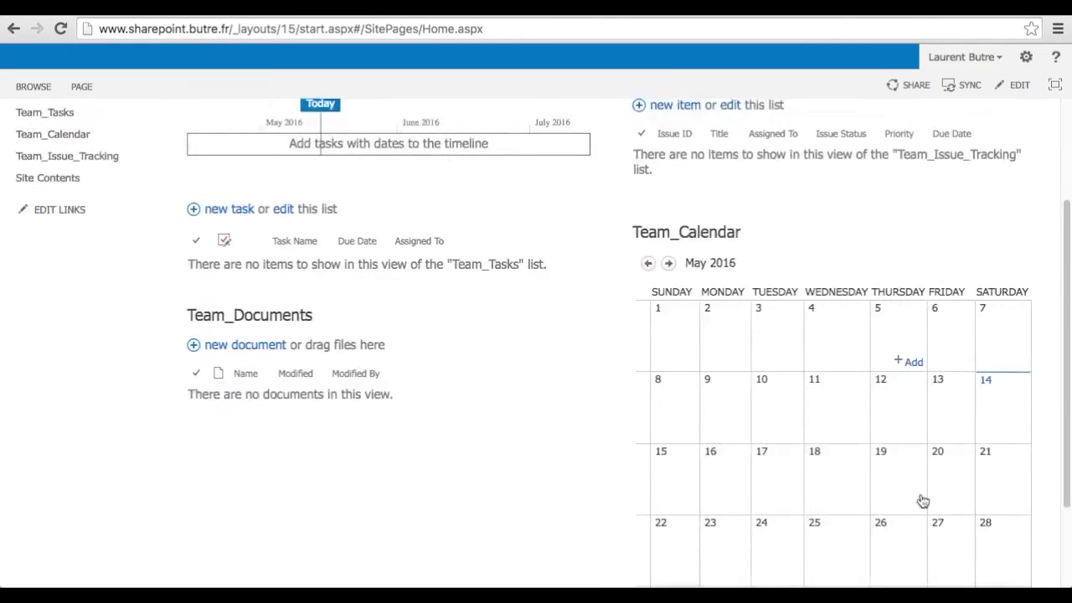
scroll(921, 500, "up", 3)
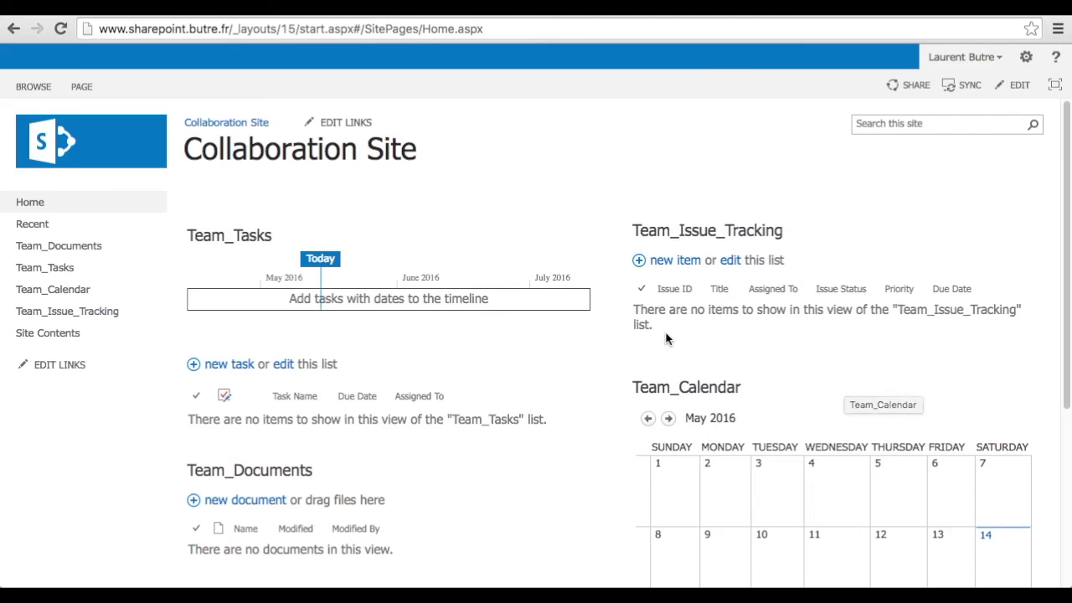
Review the Team_Issue_Tracking list's versioning settings and accept them as they are.
left_click(693, 239)
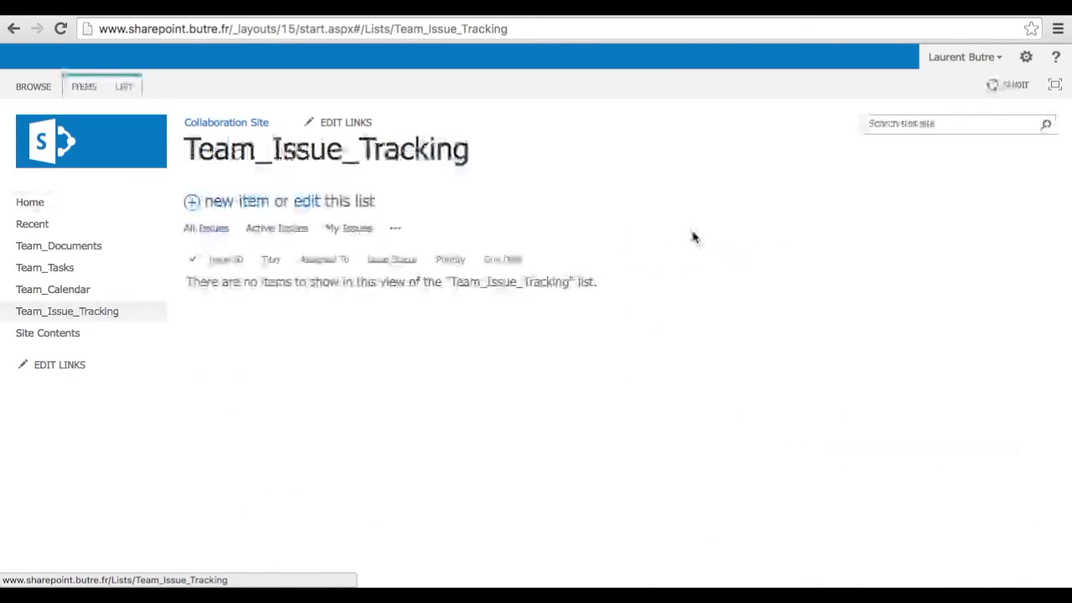
left_click(131, 88)
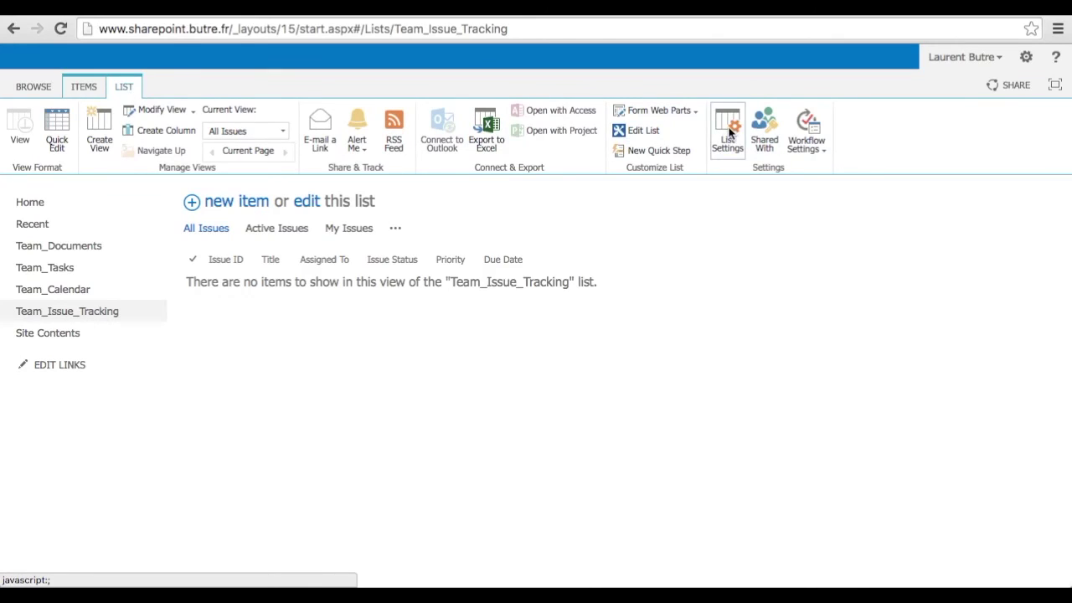
left_click(730, 131)
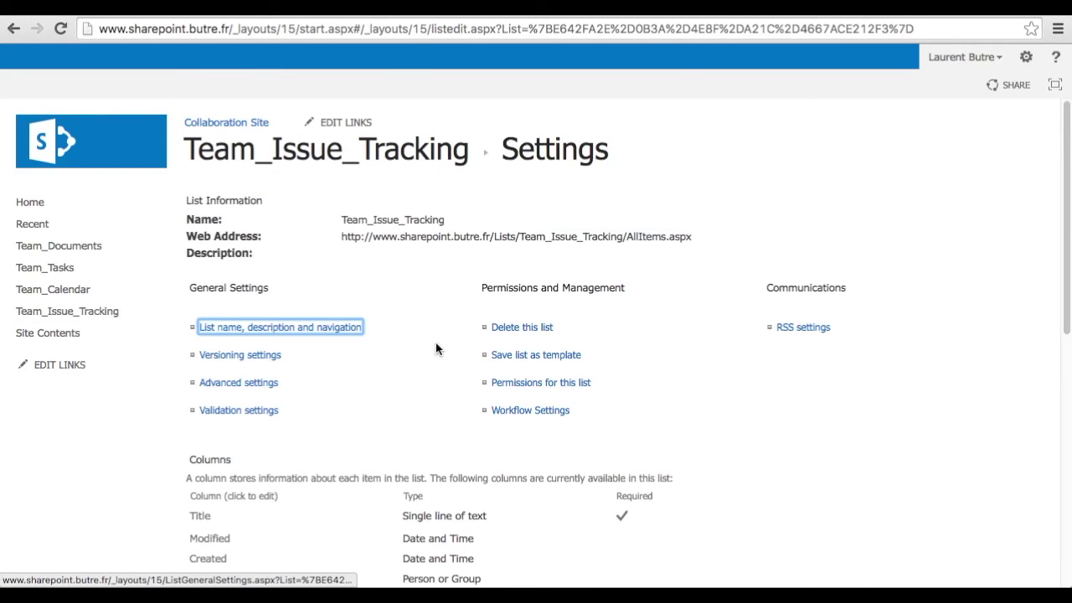
left_click(278, 360)
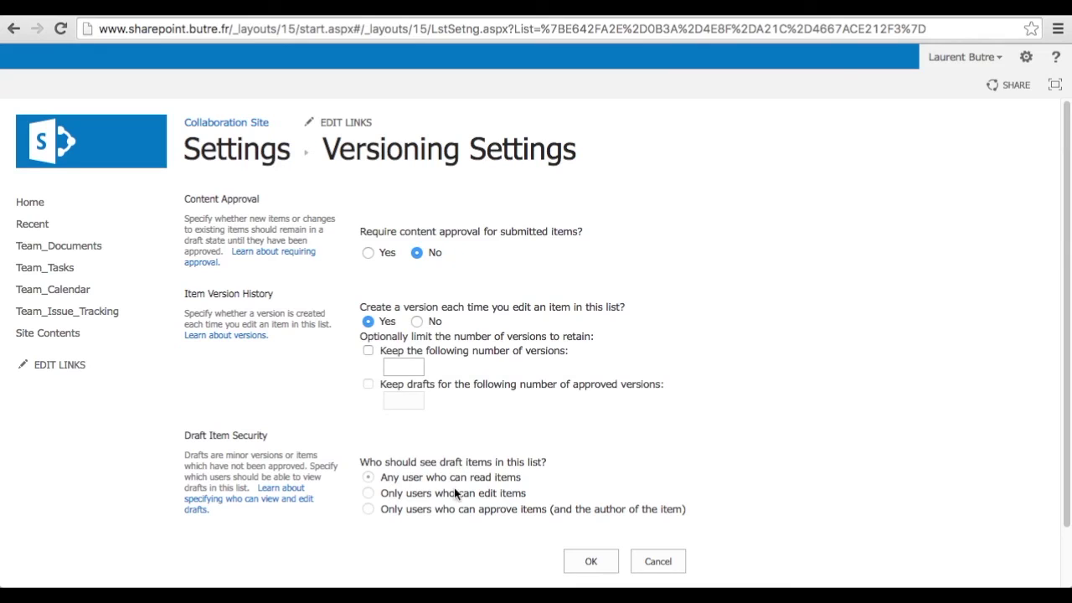
left_click(591, 563)
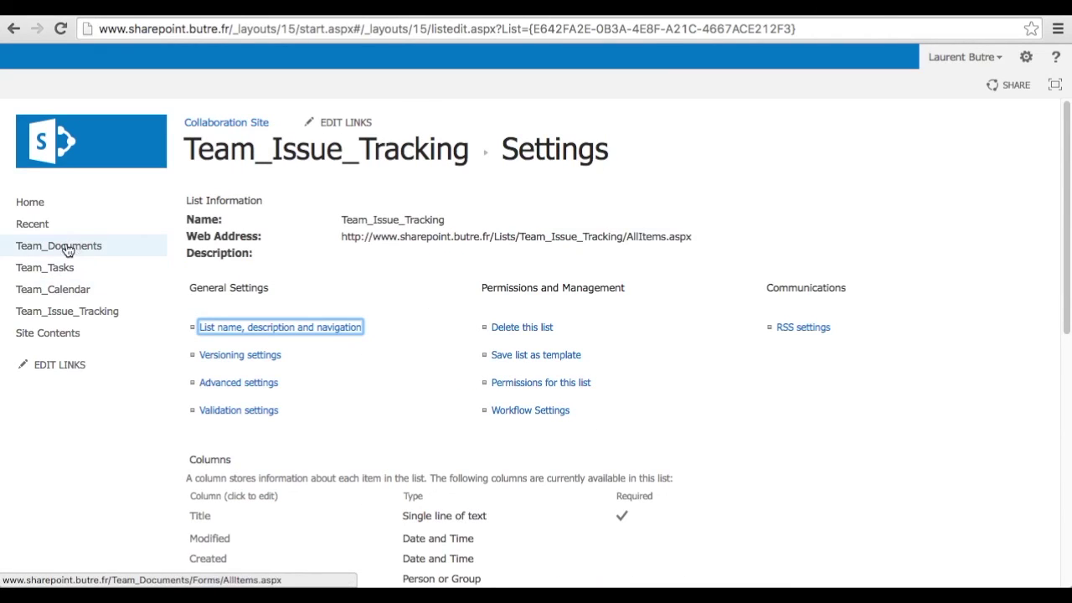
Configure the Team_Documents library's versioning to create major versions, keep only 2 major versions, and save the settings.
left_click(52, 256)
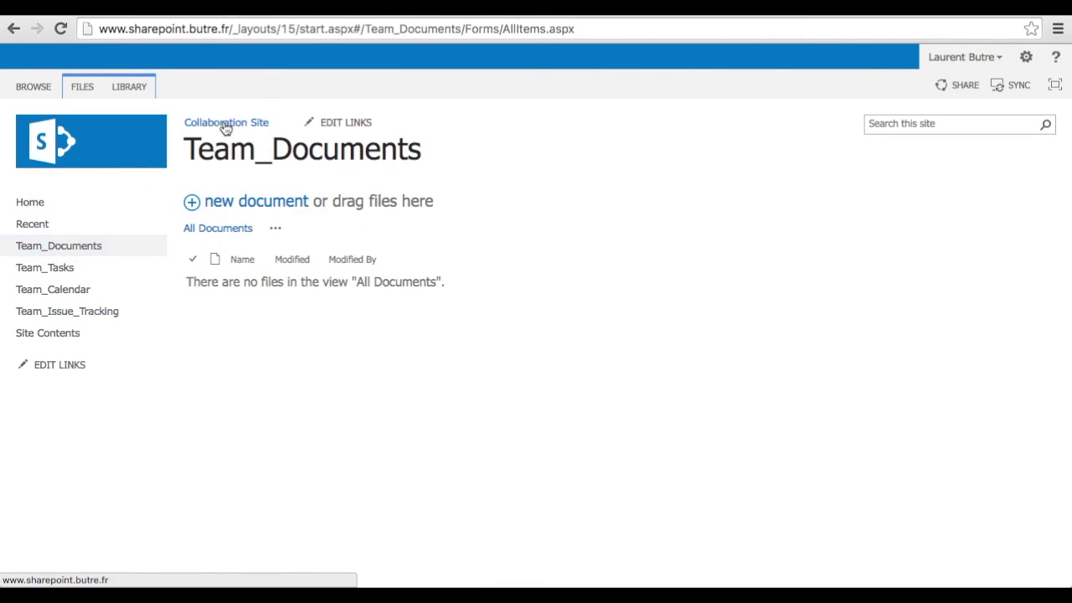
left_click(128, 89)
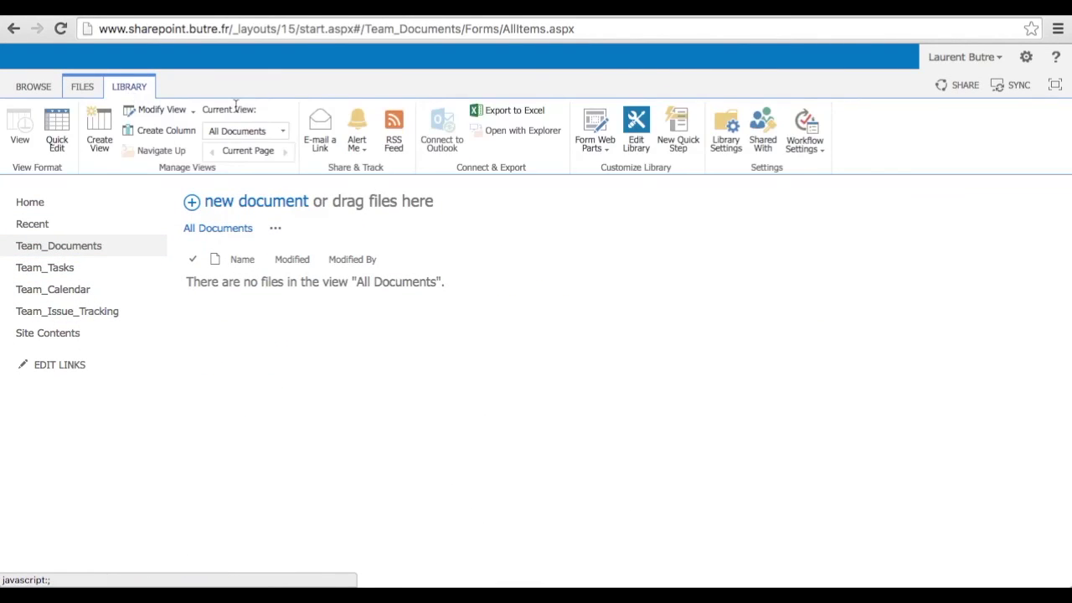
left_click(722, 123)
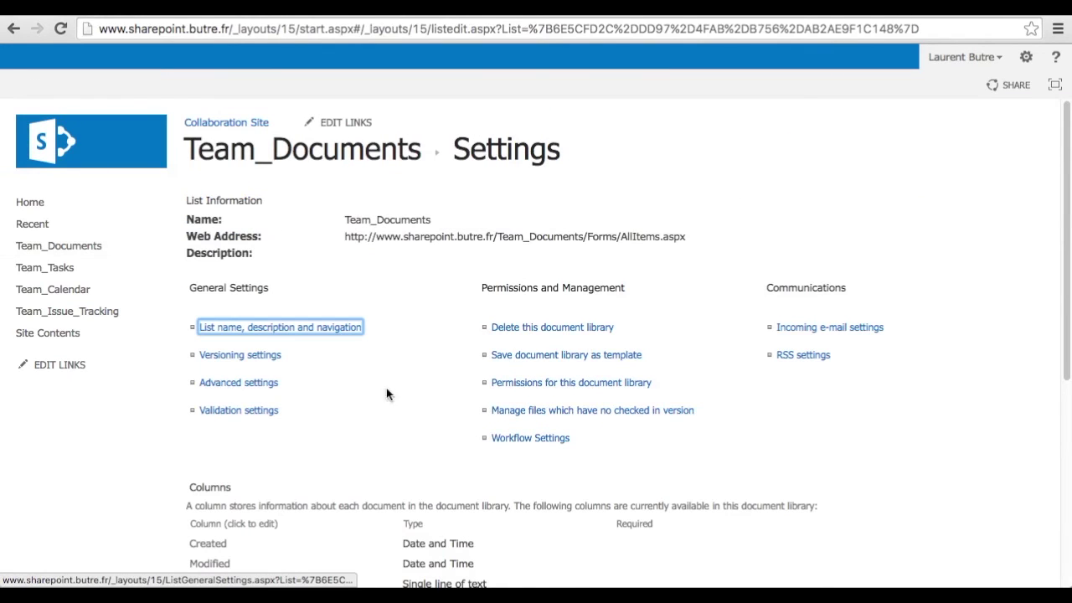
left_click(242, 360)
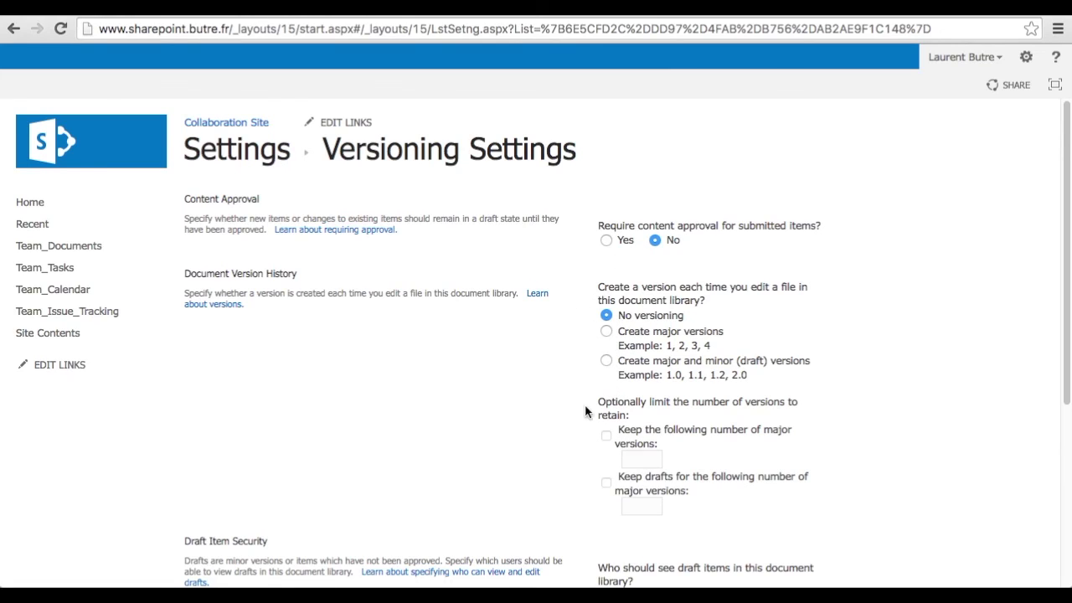
left_click(607, 330)
left_click(641, 459)
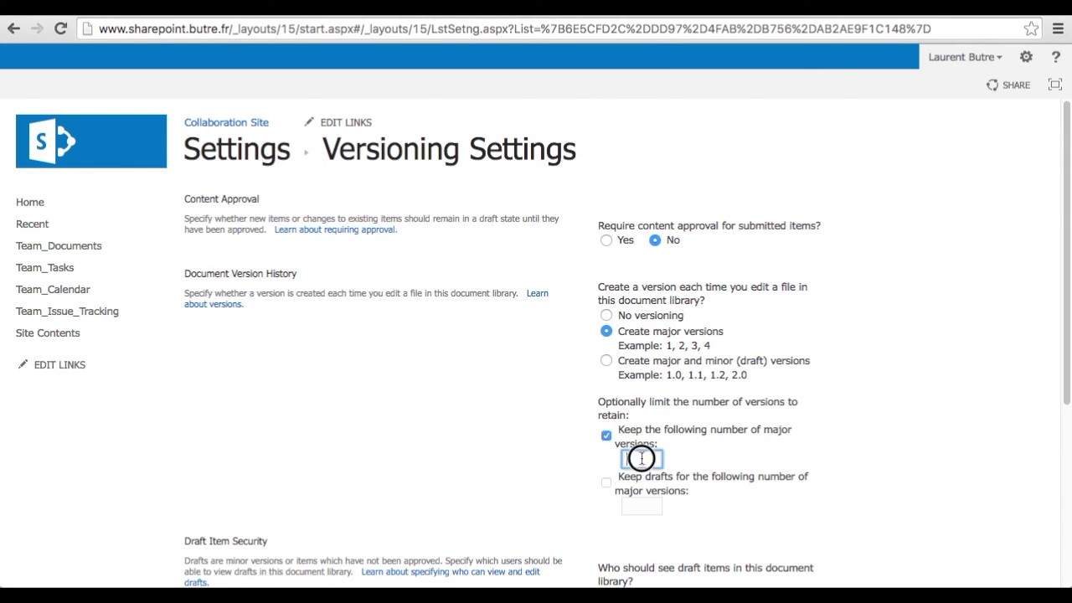
type("2")
left_click(483, 429)
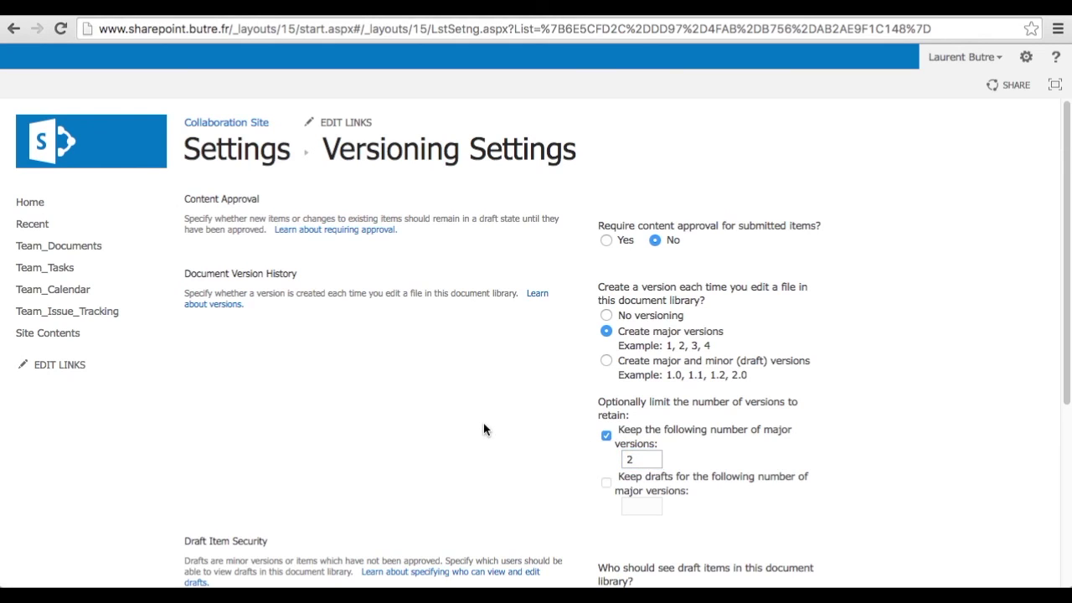
scroll(480, 391, "down", 2)
scroll(481, 390, "down", 2)
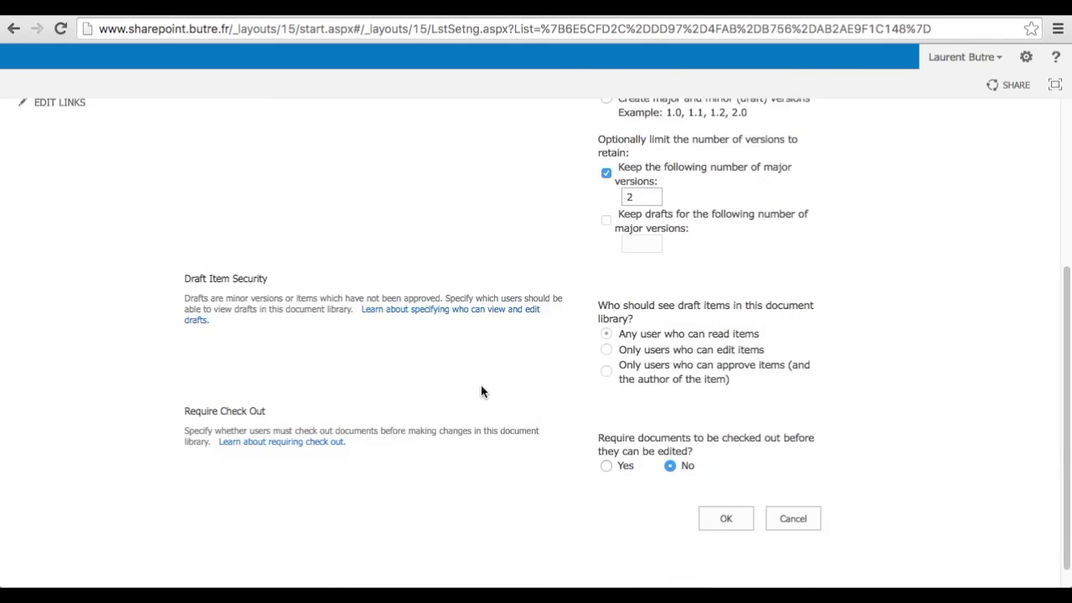
left_click(727, 517)
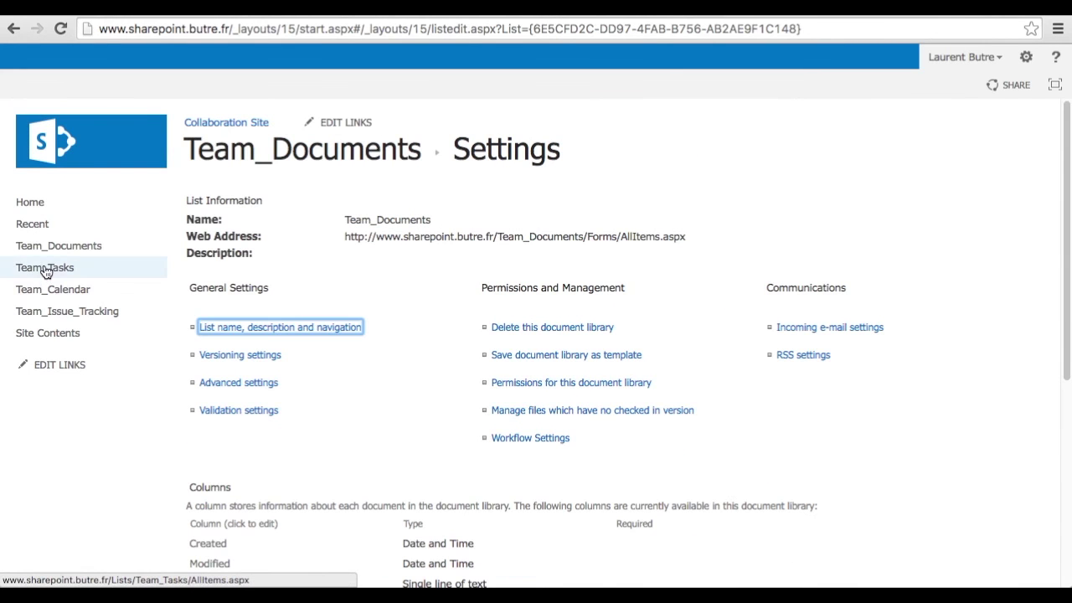
Enable creating a version on each item edit in the Team_Tasks list, save the settings, and go to the site home page.
left_click(46, 270)
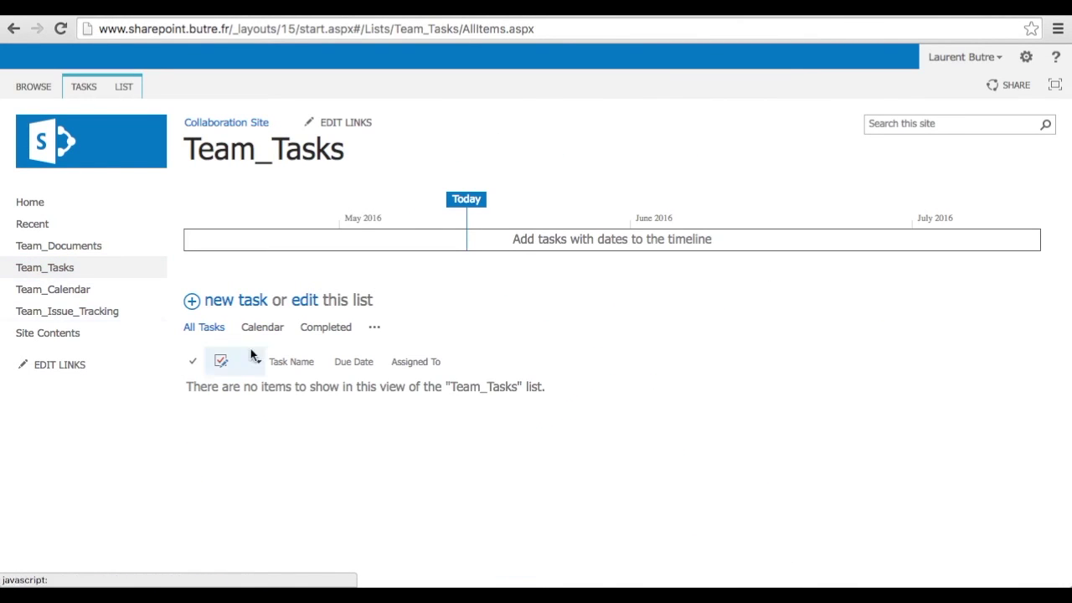
left_click(124, 87)
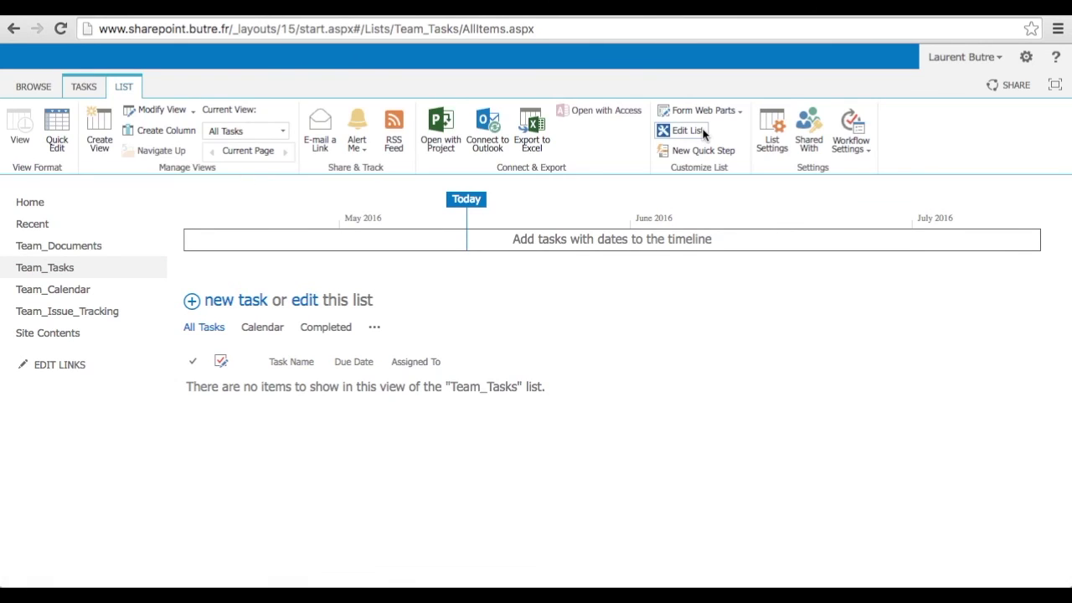
left_click(771, 132)
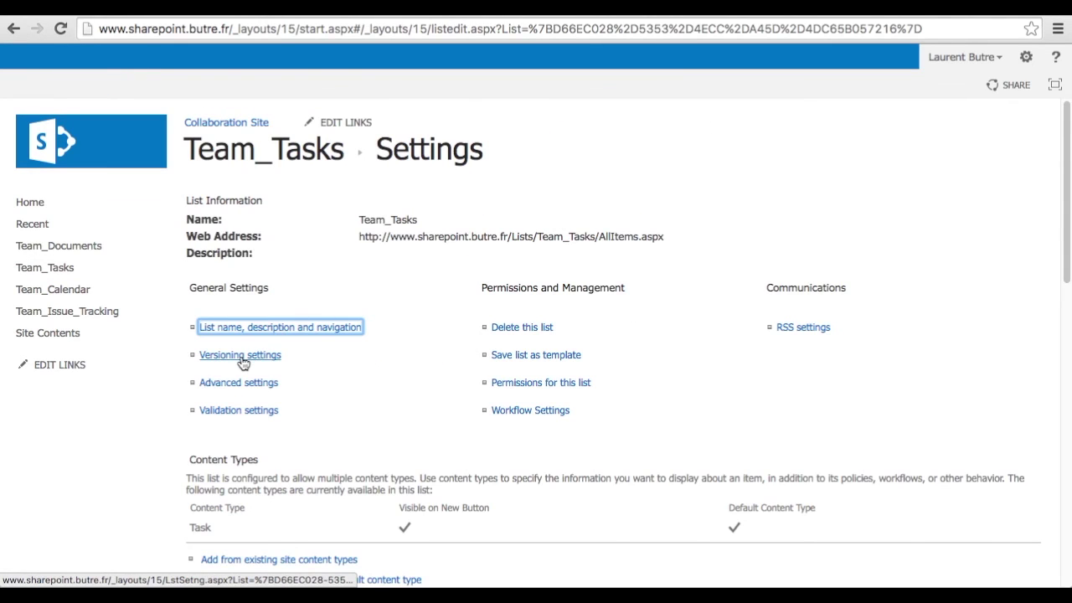
left_click(241, 357)
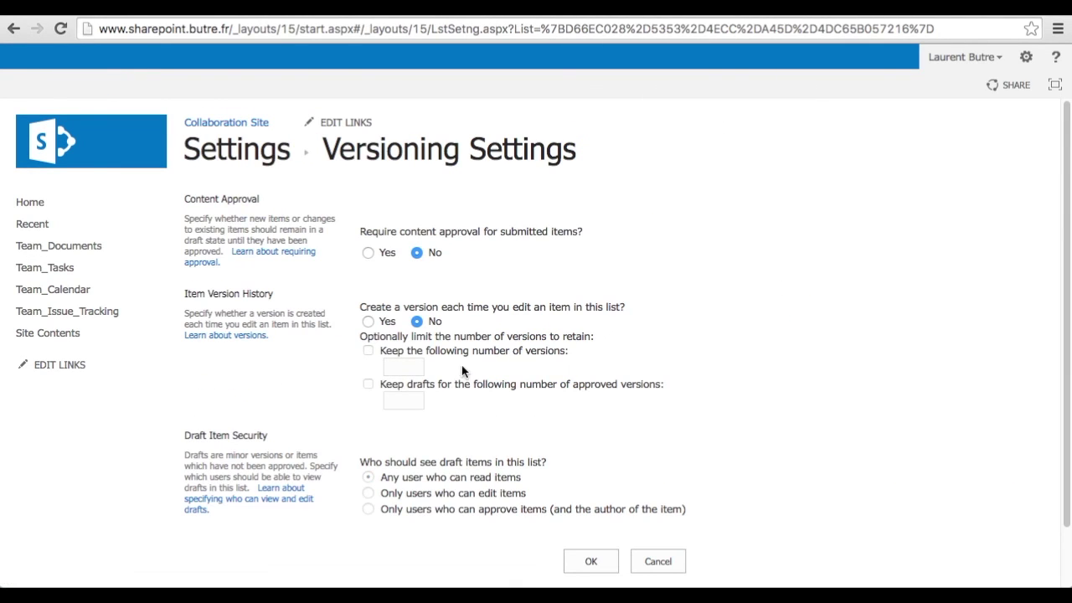
left_click(369, 321)
left_click(590, 561)
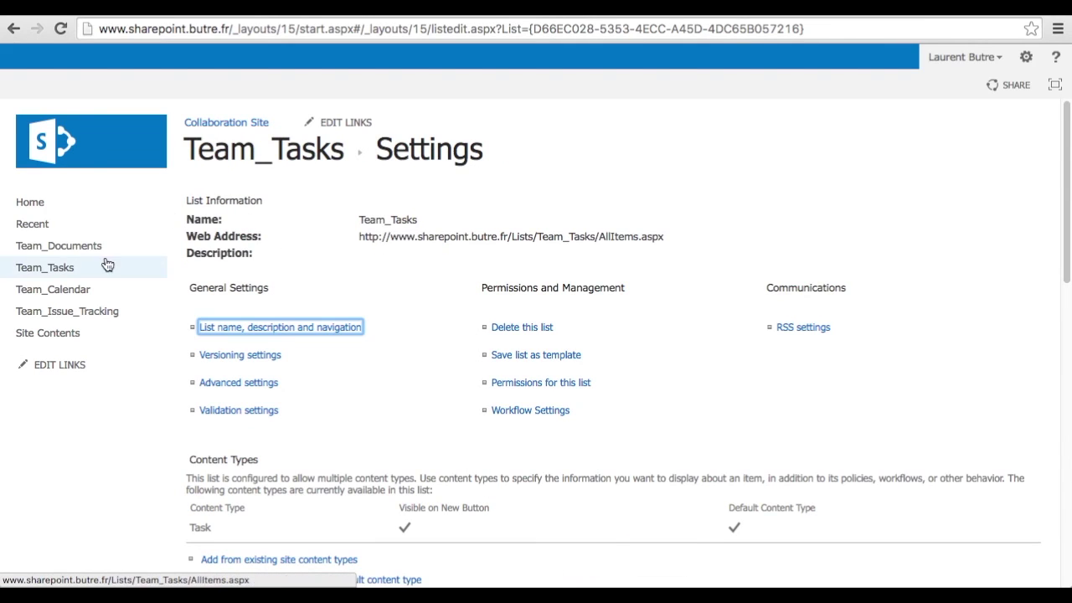
left_click(78, 166)
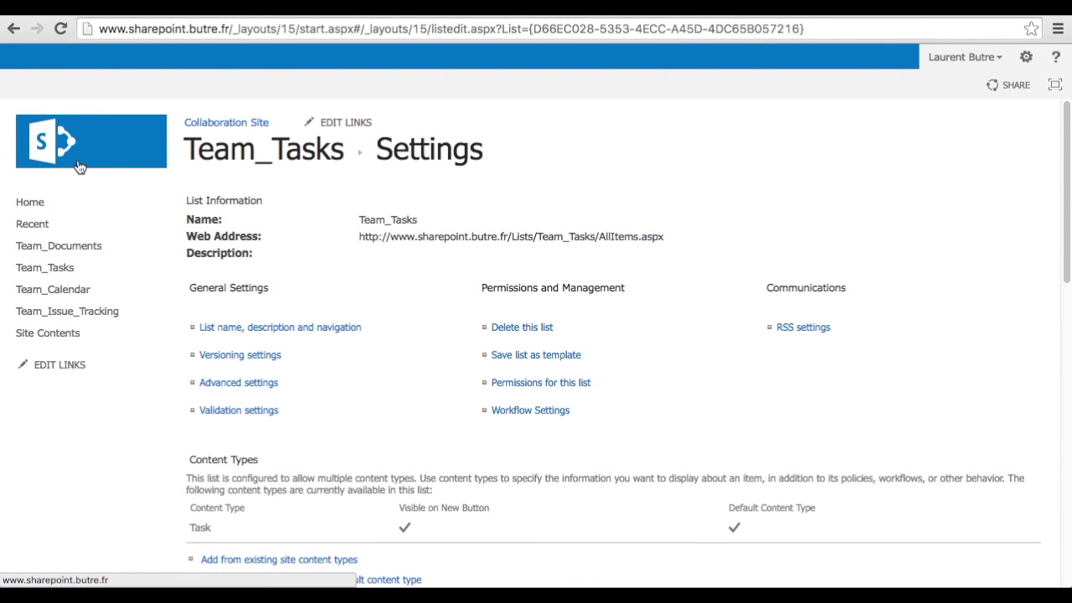